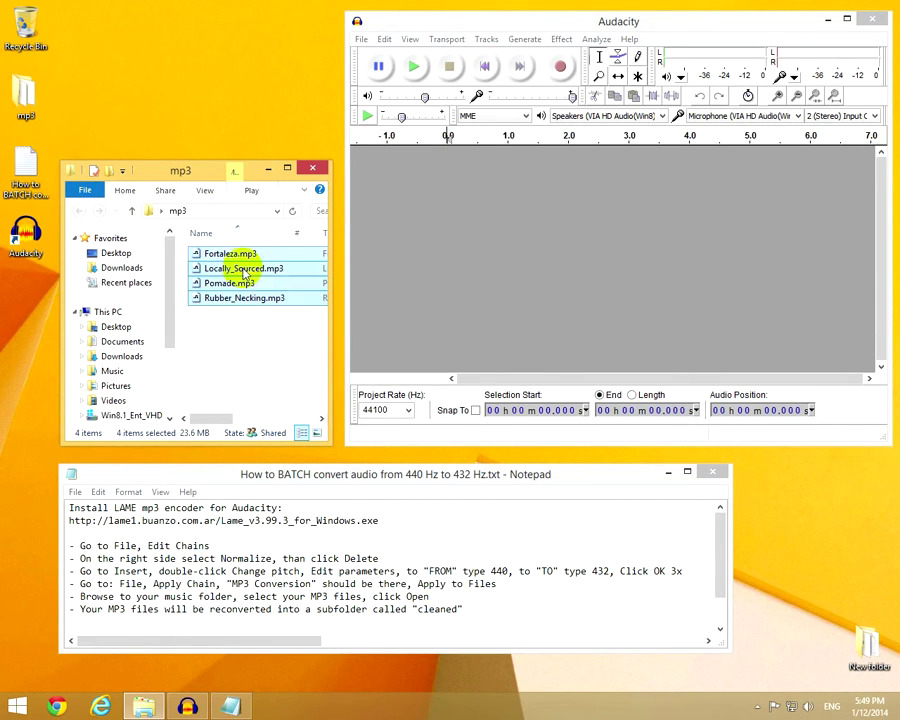
Deselect the four mp3 files in Explorer and bring the empty Audacity window forward.
drag(247, 274, 256, 331)
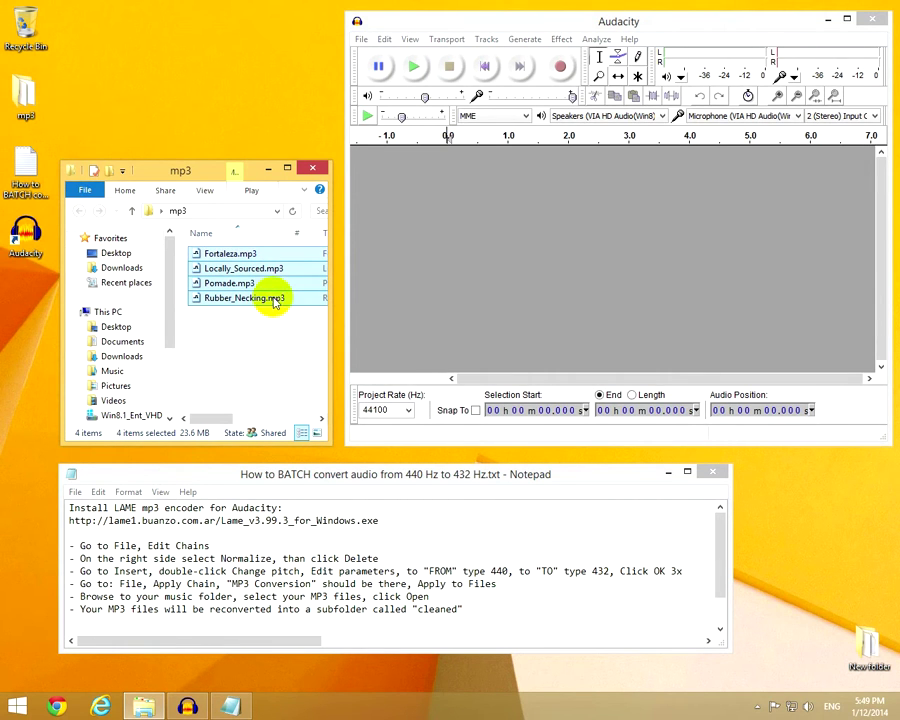
click(321, 316)
click(629, 22)
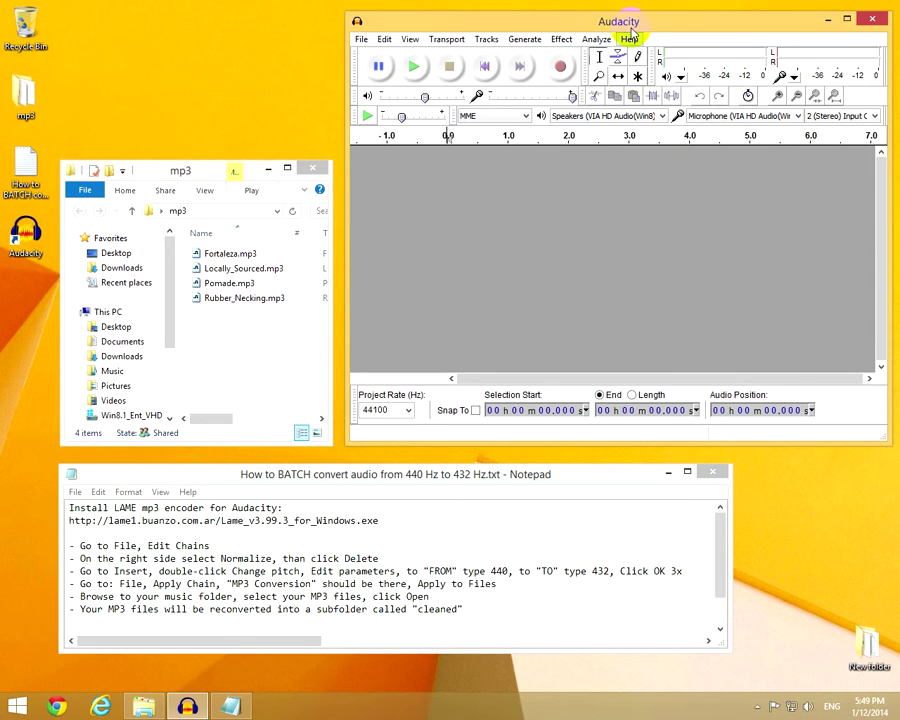
Search Google for 'download lame'.
drag(290, 508, 84, 495)
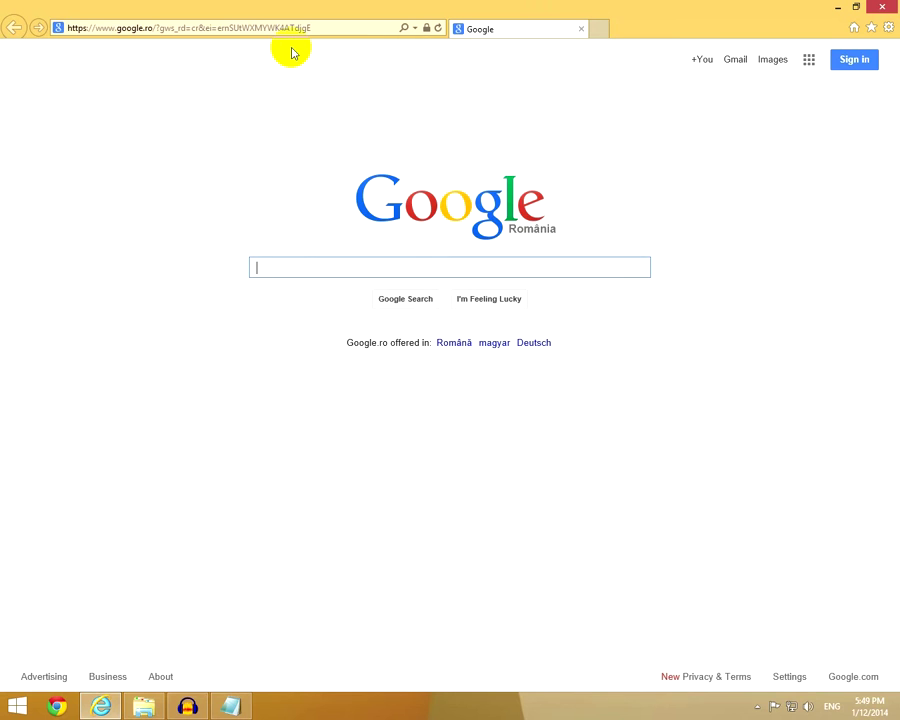
text(downl)
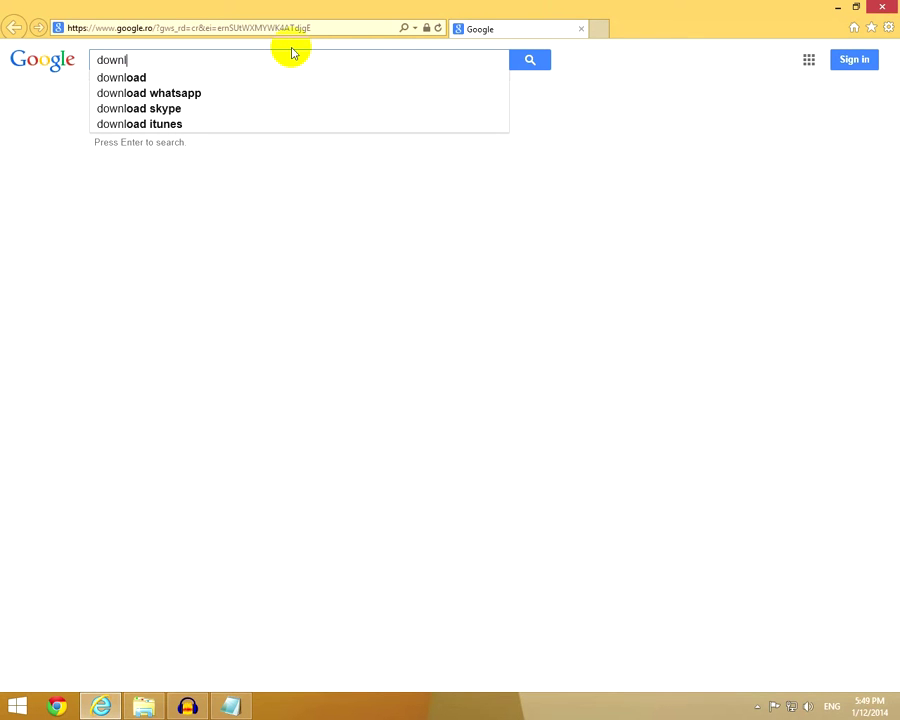
text(oad lame)
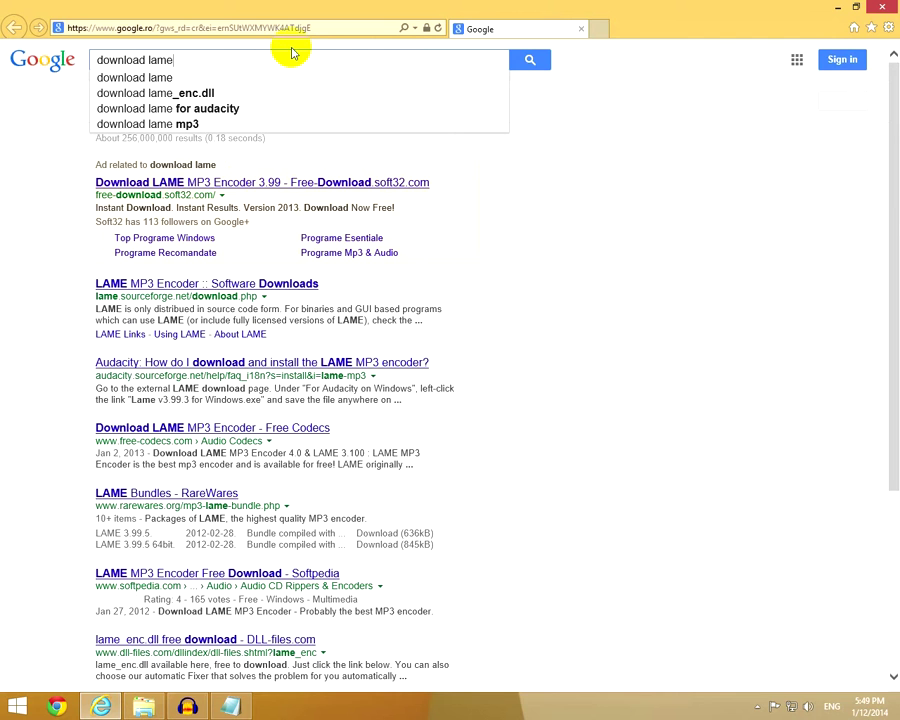
key(Return)
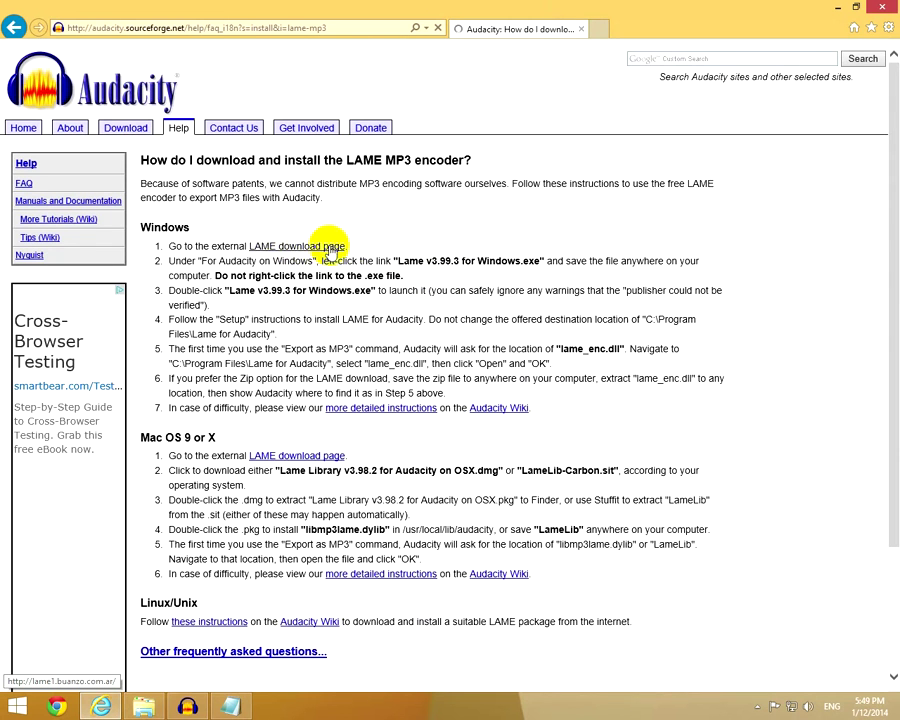
Open the external LAME download page and scroll to the Windows encoder links.
click(310, 250)
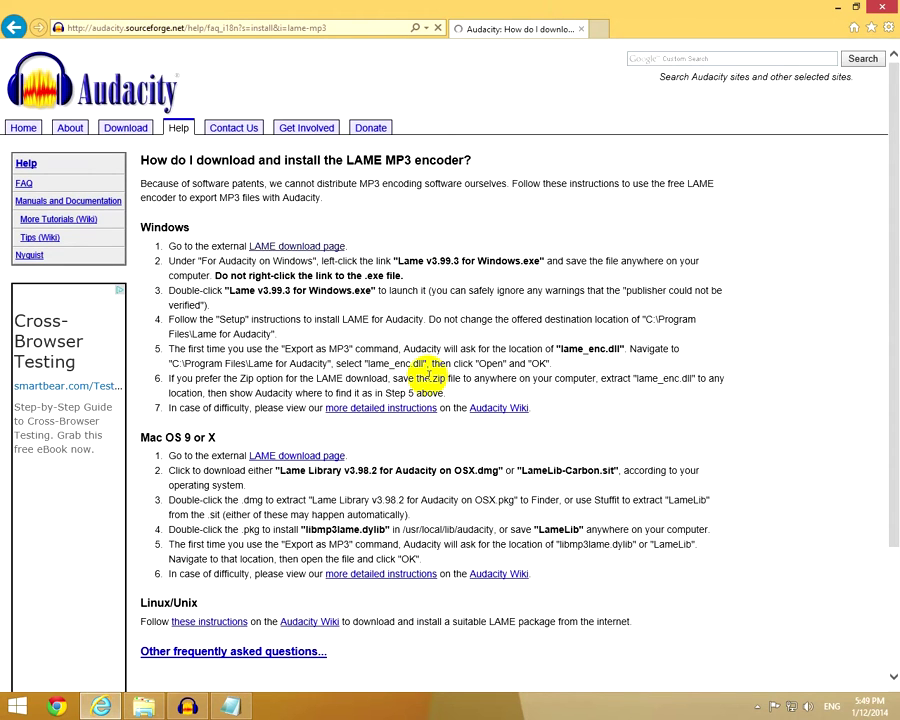
scroll(240, 505, down, 2)
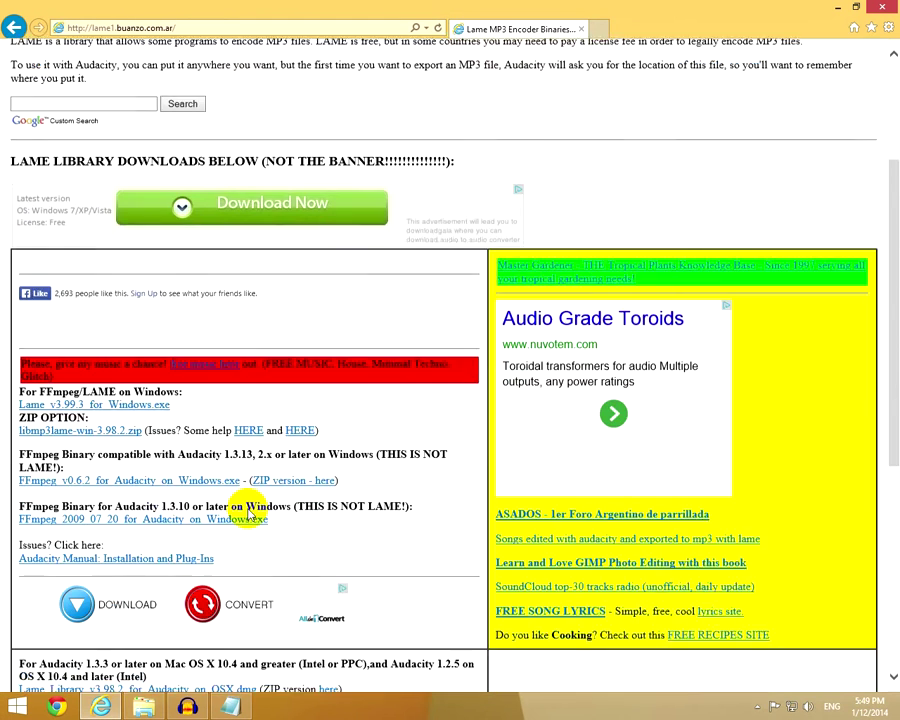
scroll(70, 350, down, 1)
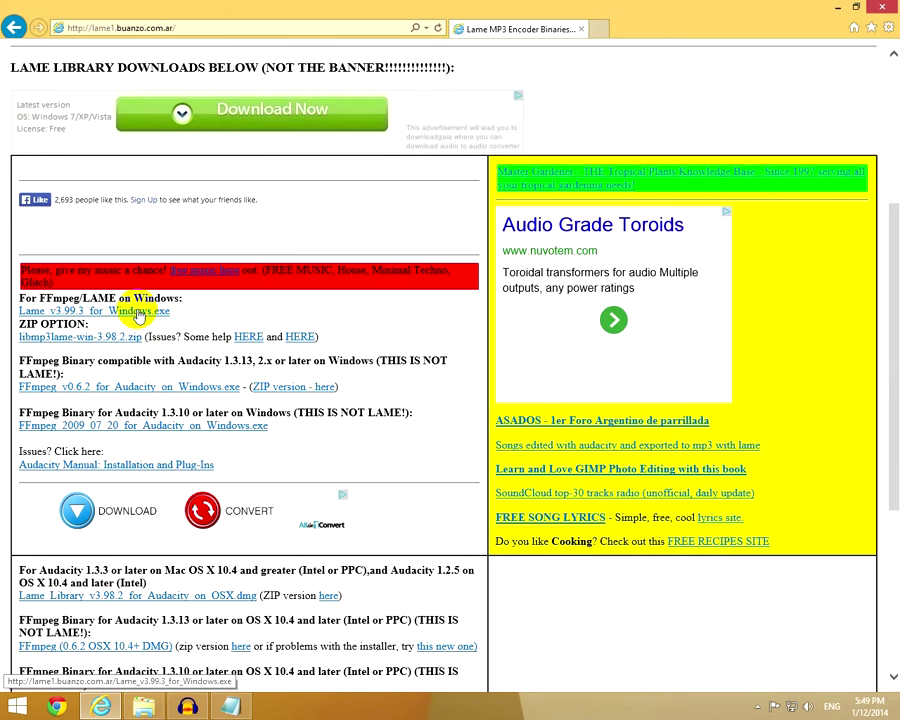
Save the Lame_v3.99.3_for_Windows.exe installer to the Desktop.
click(138, 313)
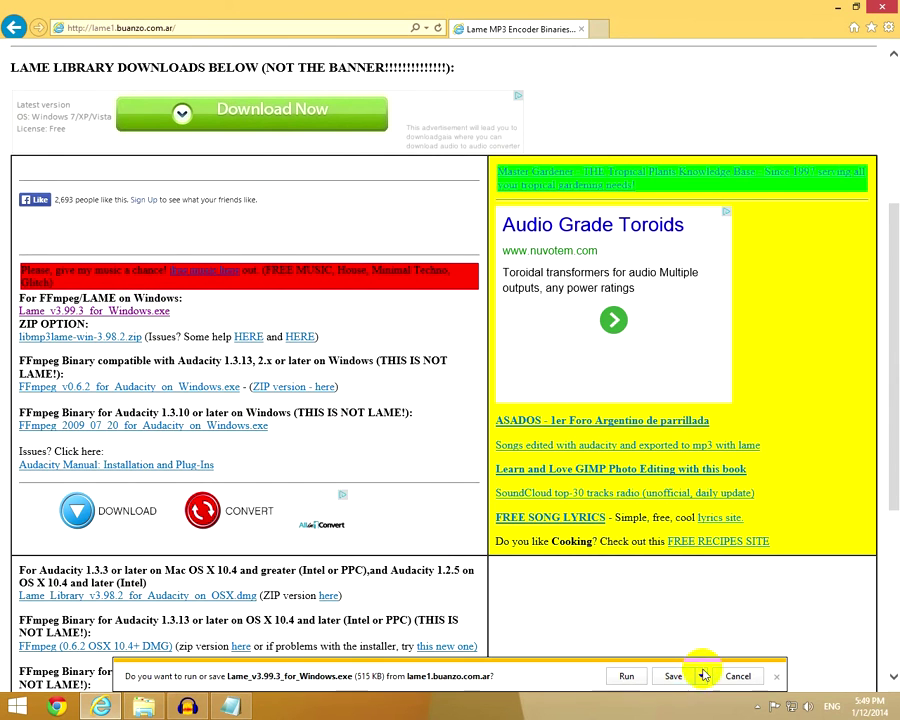
click(700, 676)
click(745, 656)
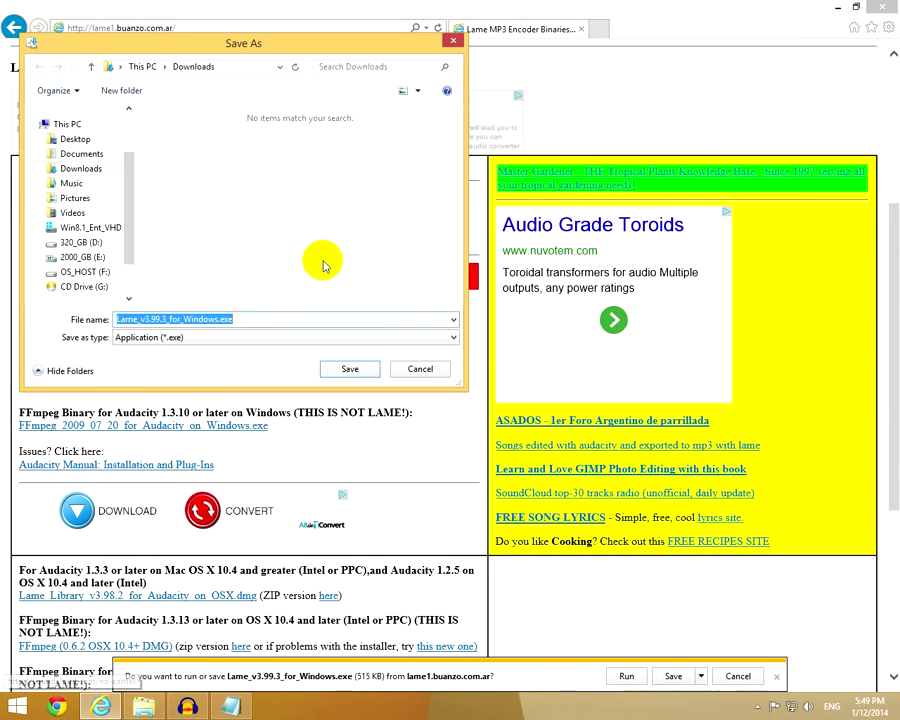
scroll(128, 124, up, 3)
click(104, 131)
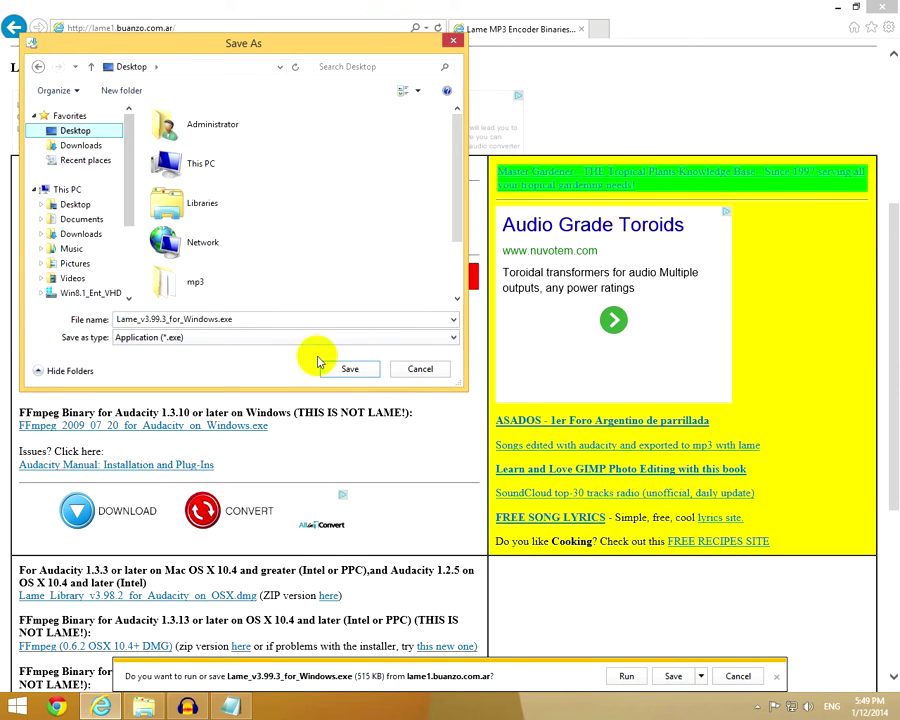
click(345, 370)
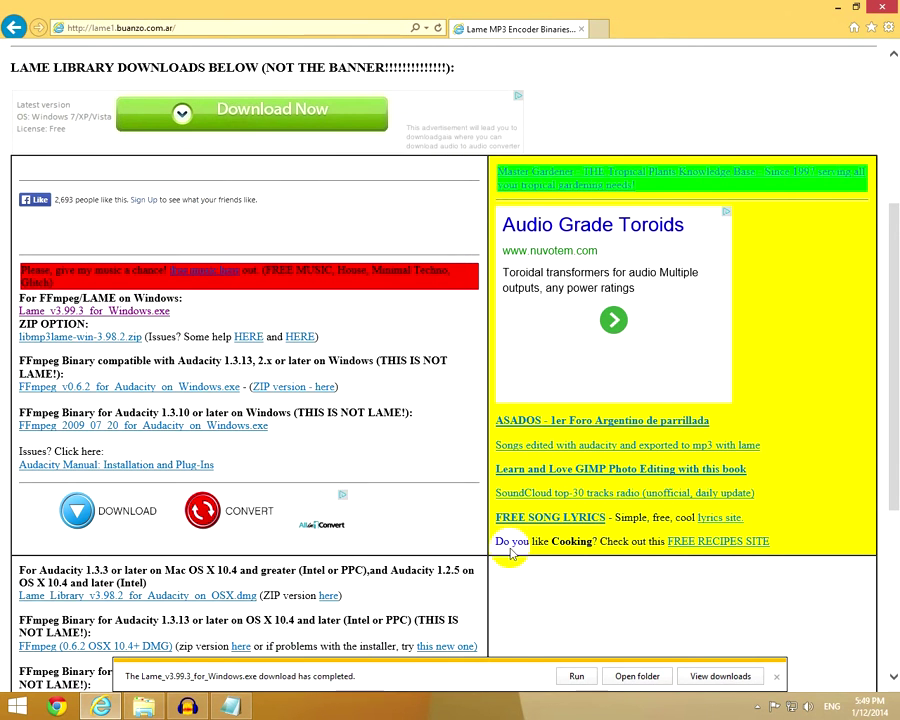
Close the browser and install LAME v3.99.3 into the default Lame For Audacity folder.
click(882, 8)
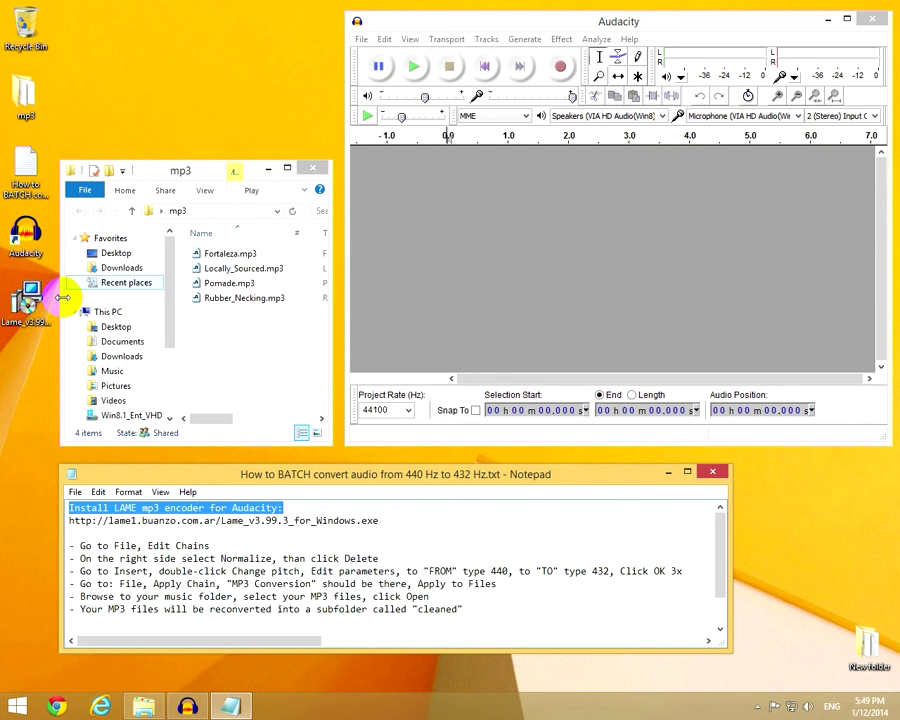
double_click(33, 310)
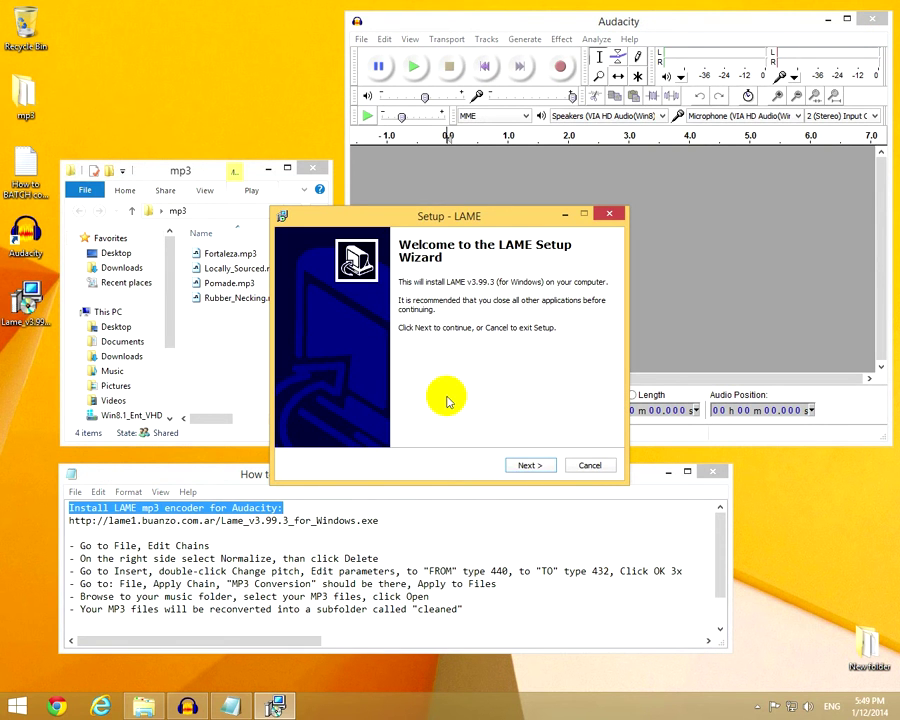
click(527, 468)
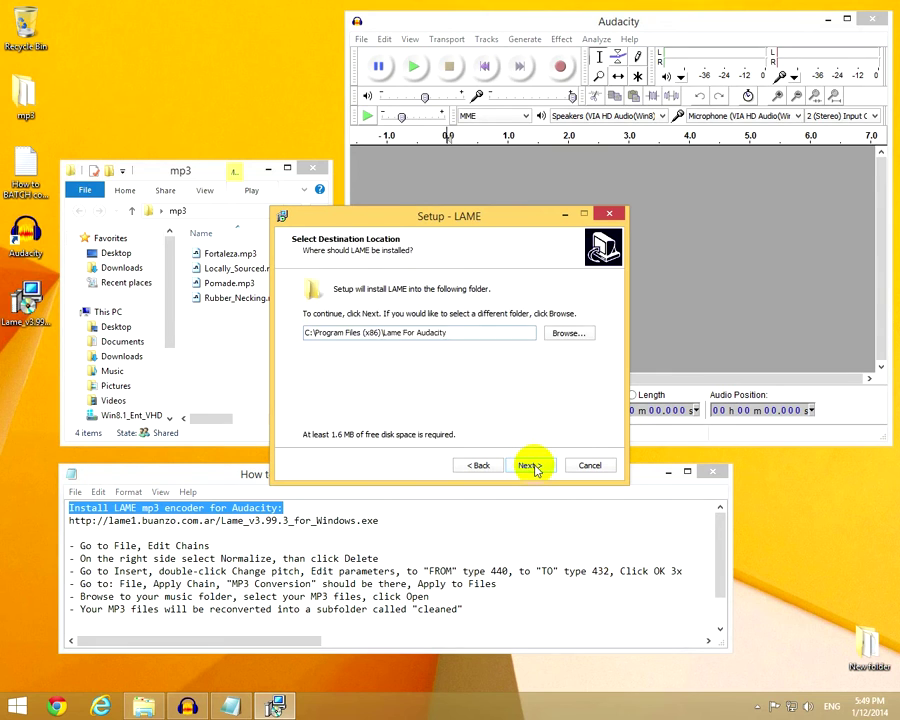
click(530, 466)
click(530, 518)
click(530, 468)
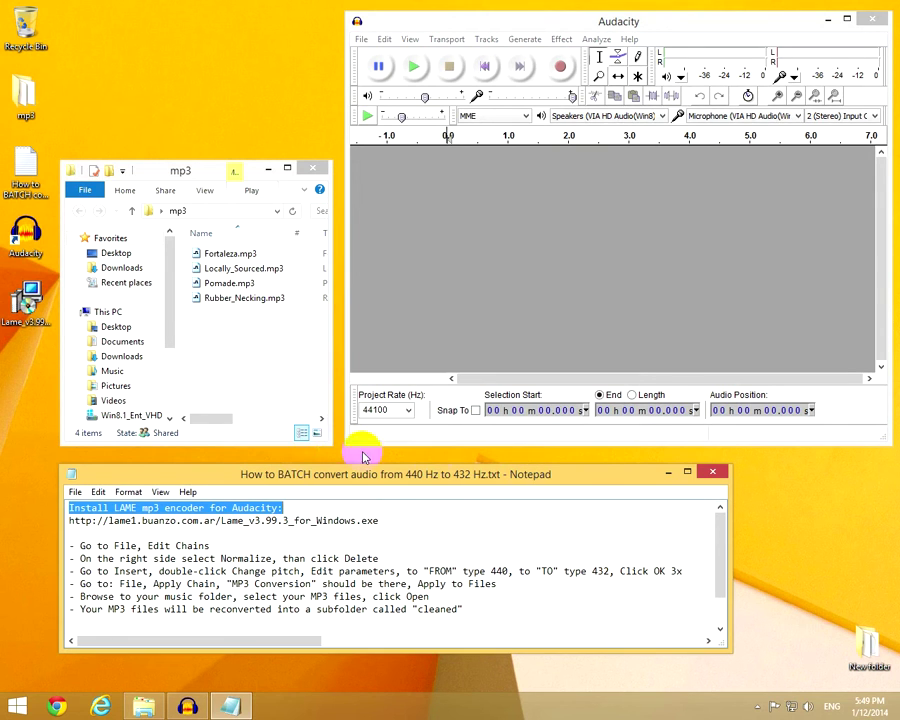
click(438, 278)
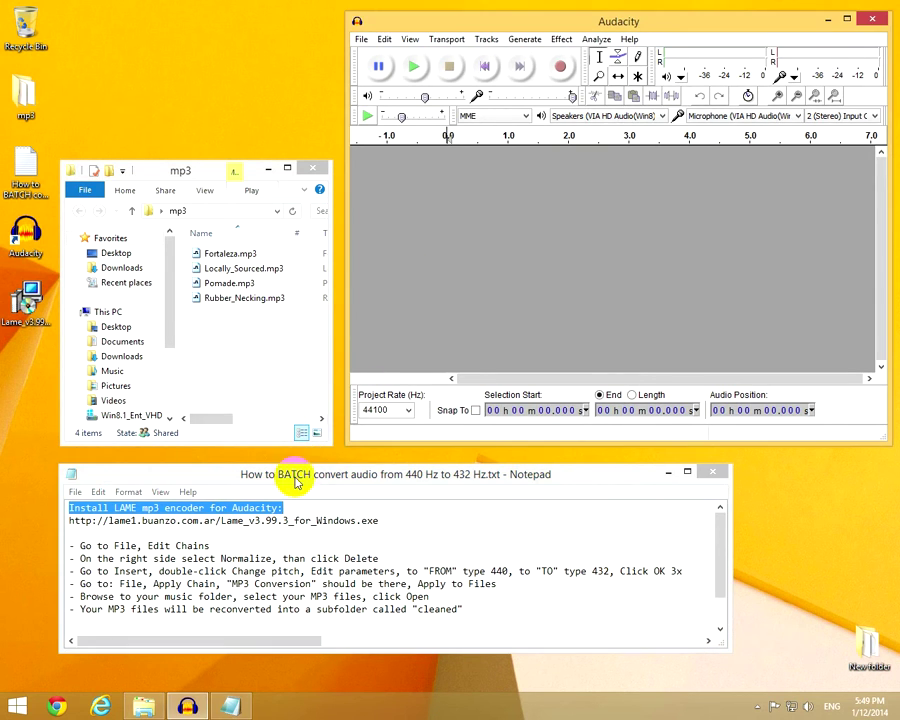
drag(114, 545, 210, 546)
Delete the Normalize step from the MP3 Conversion chain in Edit Chains.
click(420, 231)
click(361, 40)
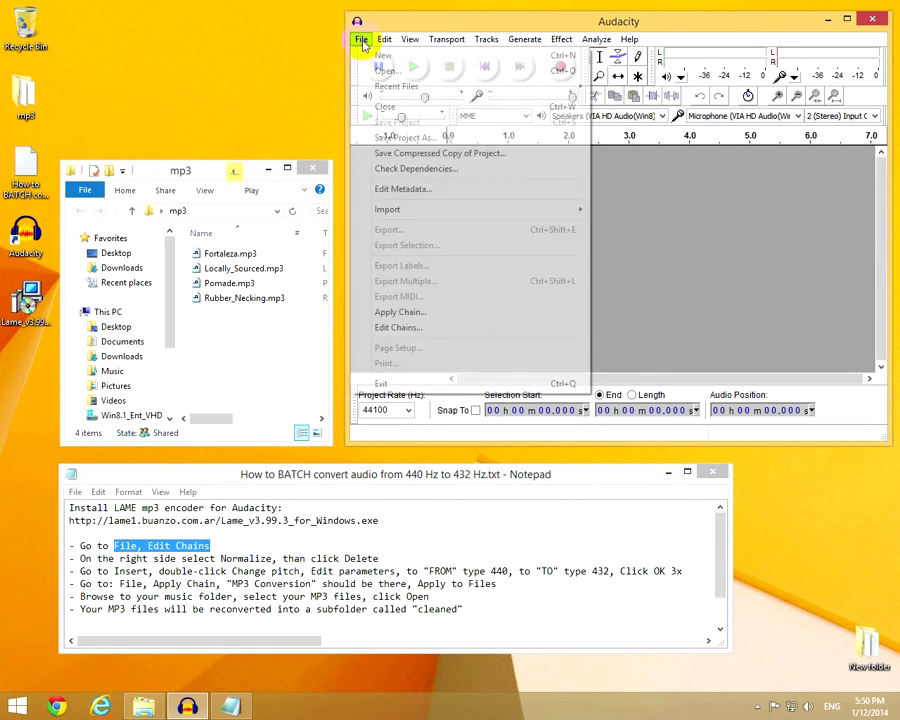
click(398, 330)
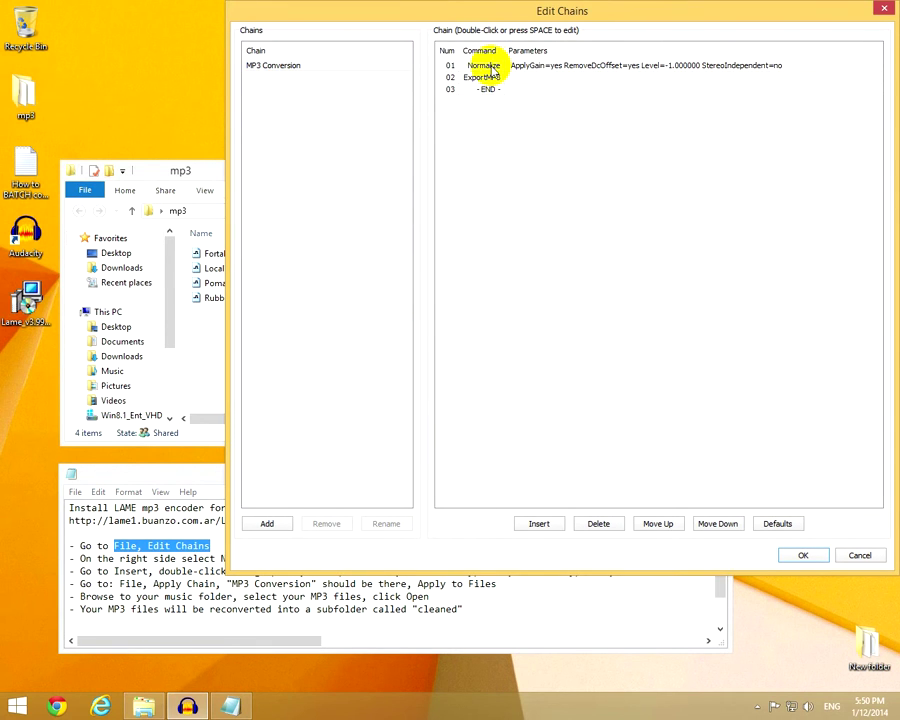
click(484, 65)
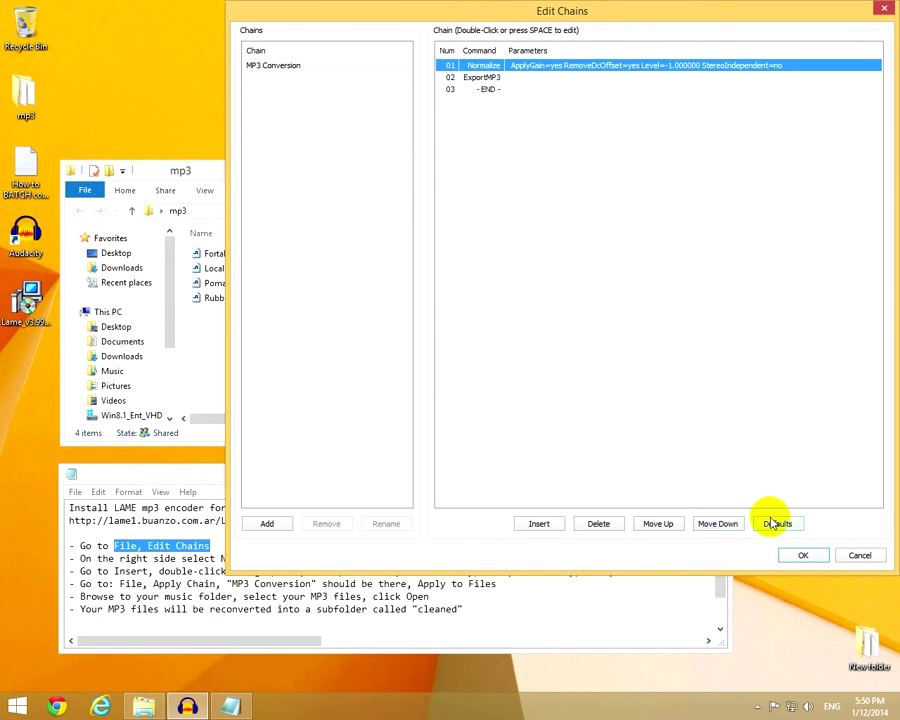
click(599, 524)
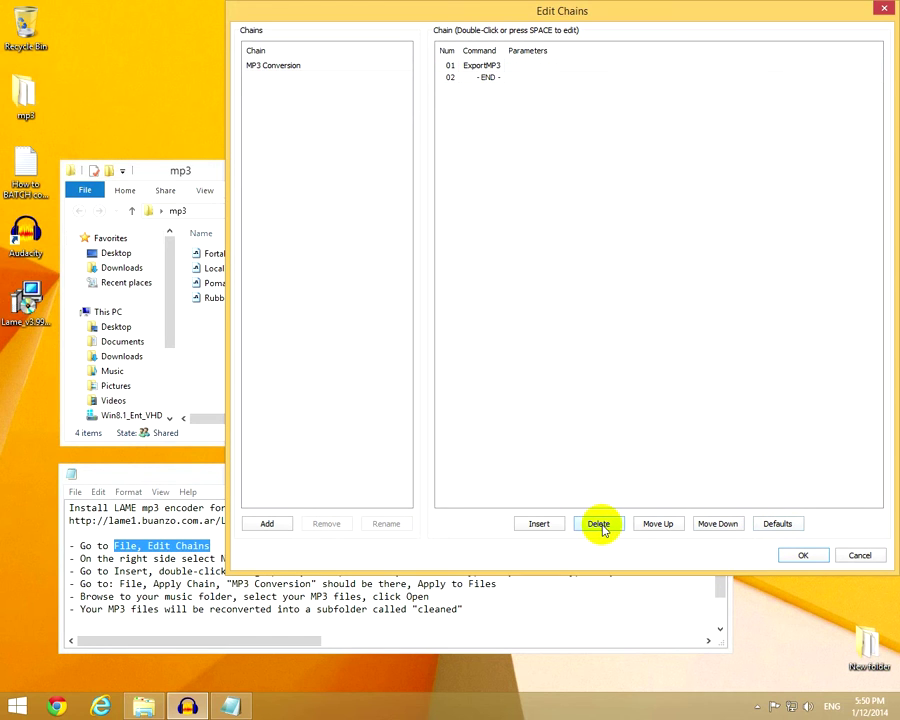
Insert a ChangePitch command and set its frequency from 440 to 432 Hz.
click(540, 524)
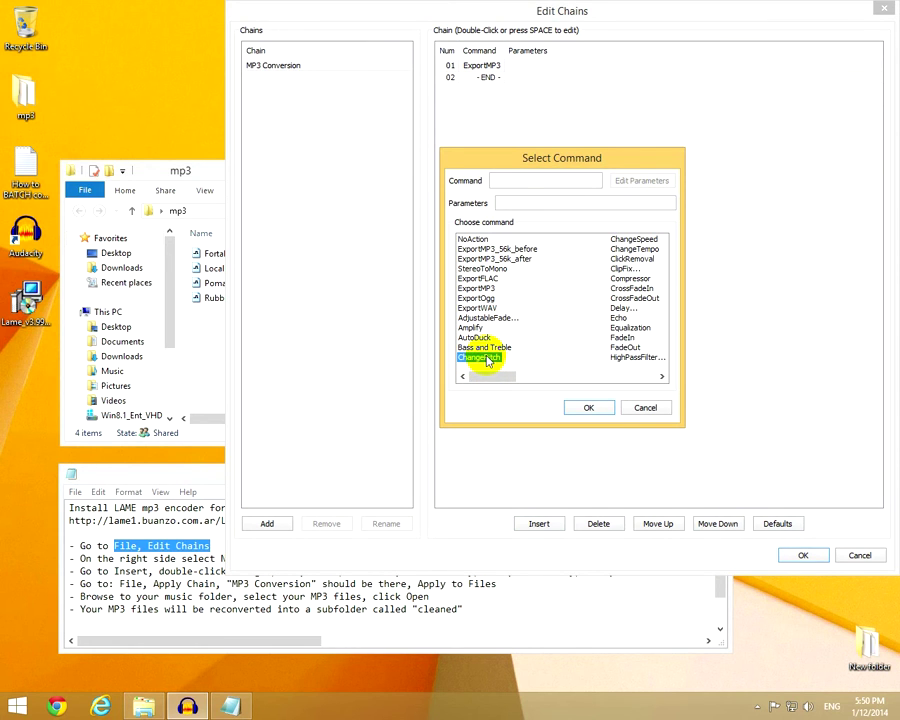
click(487, 360)
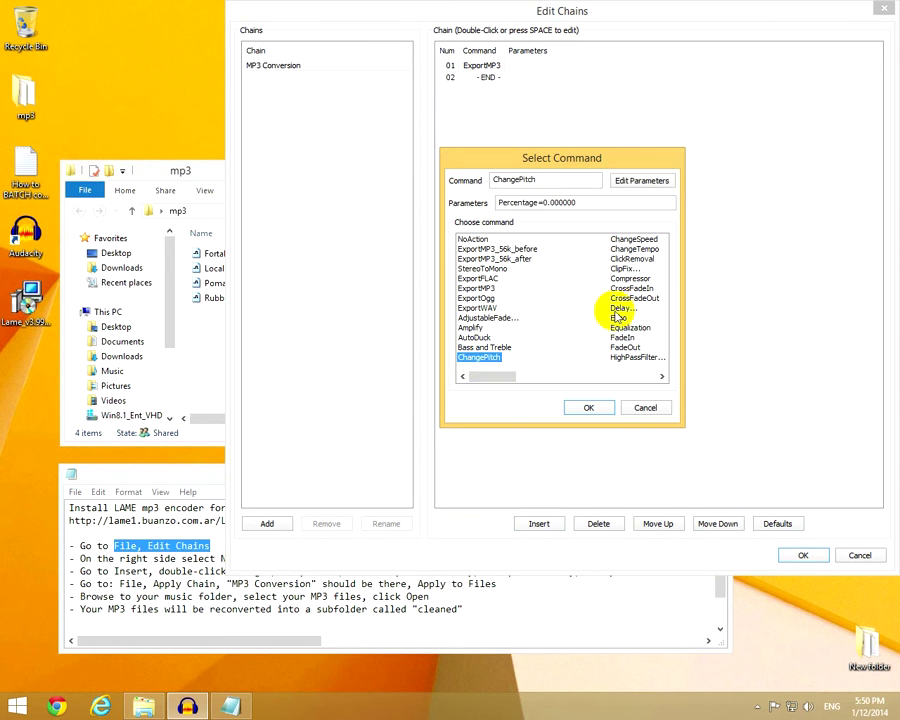
click(650, 182)
text(440)
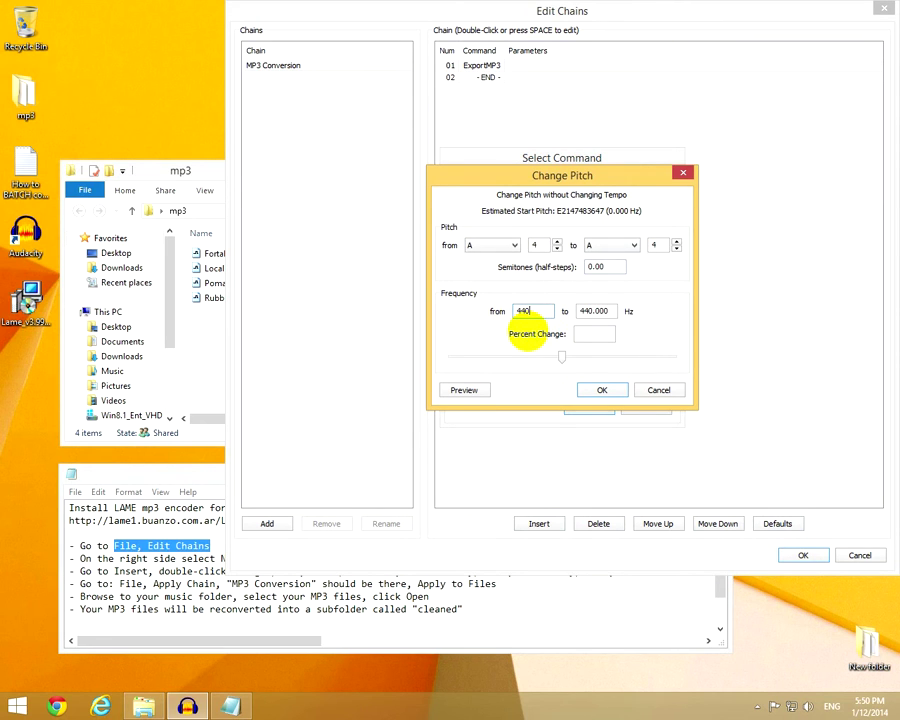
double_click(600, 311)
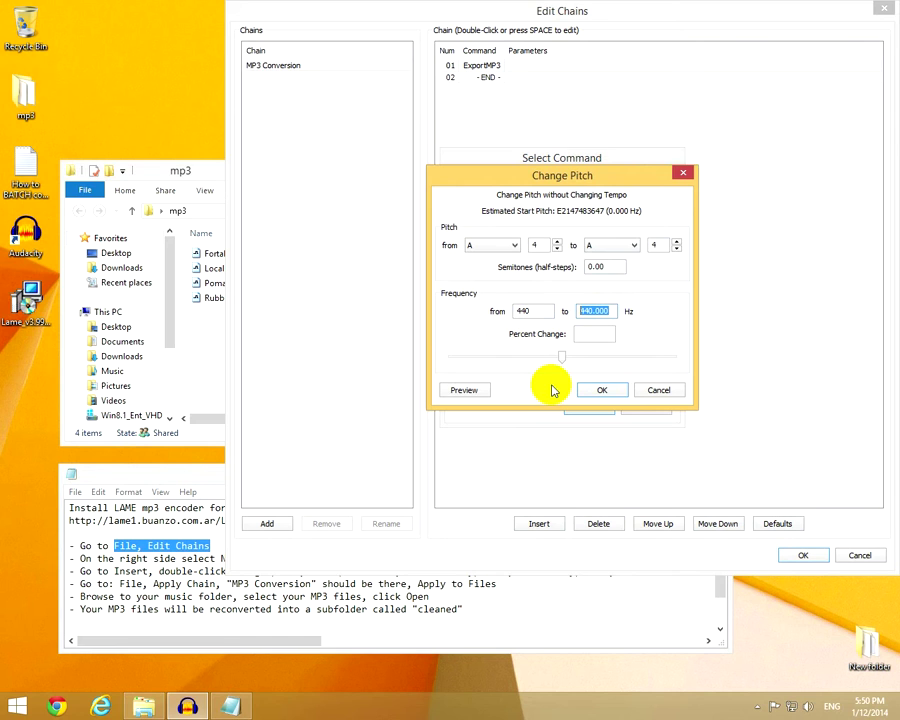
text(432)
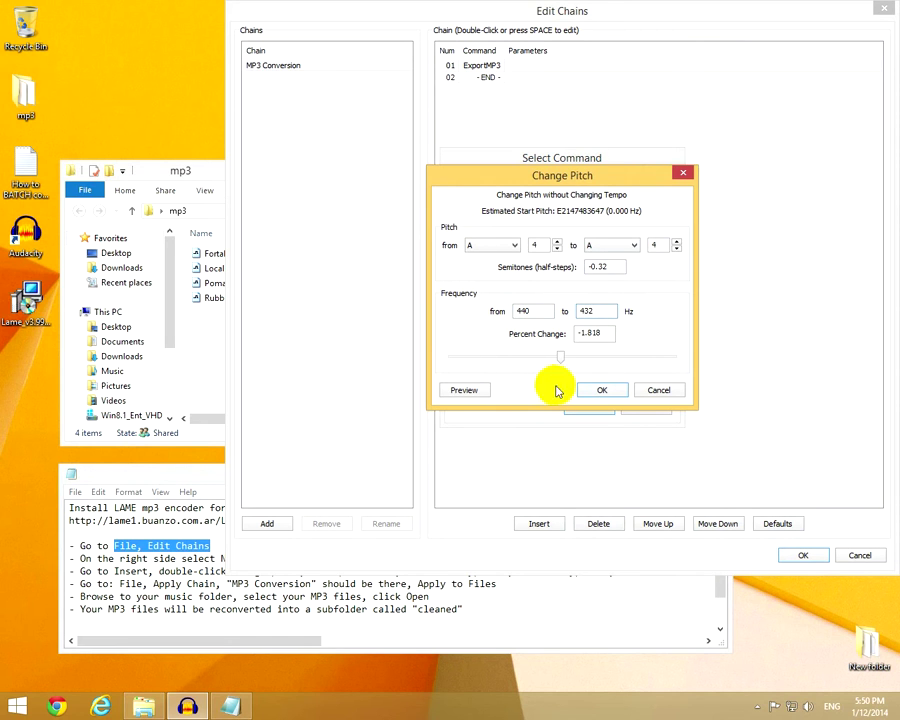
Add the −1.818% ChangePitch step before ExportMP3 and save the MP3 Conversion chain.
click(605, 392)
click(588, 410)
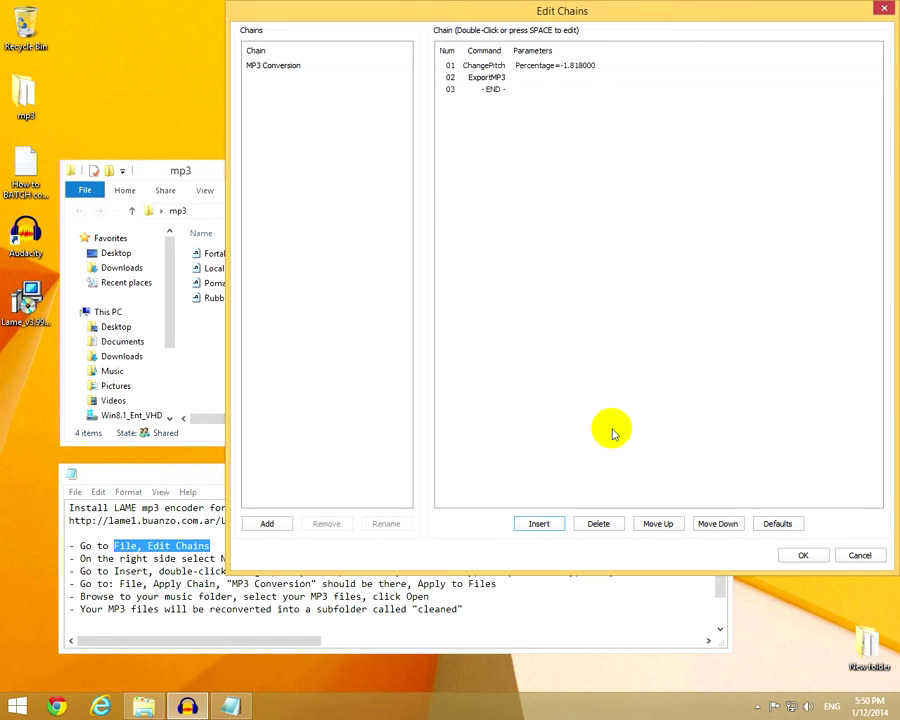
click(800, 555)
mouse_move(683, 571)
mouse_down()
mouse_move(82, 573)
mouse_move(205, 584)
mouse_up()
click(383, 14)
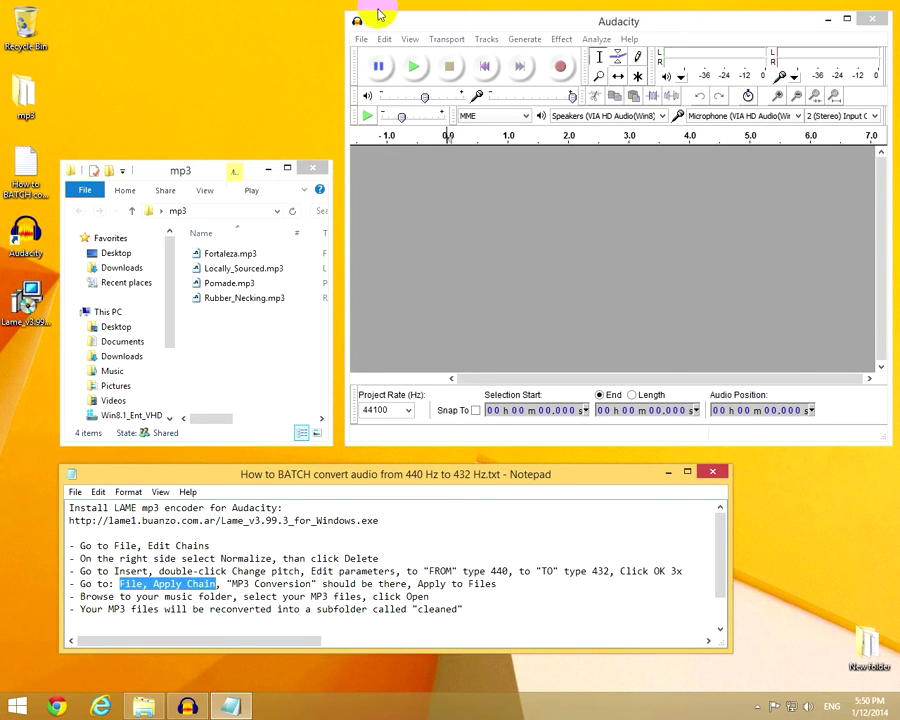
click(361, 39)
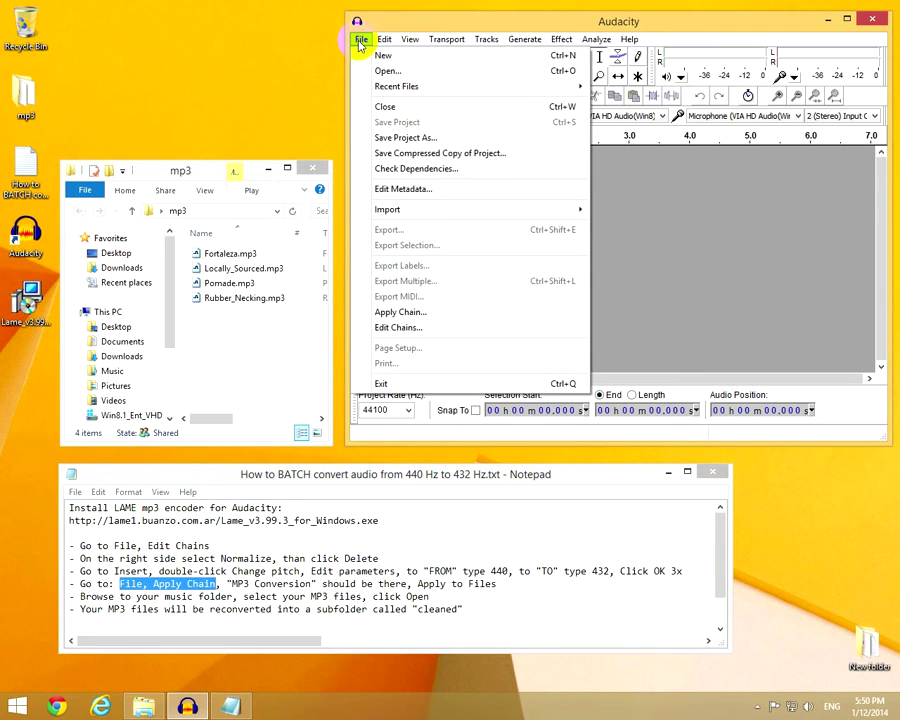
Apply the MP3 Conversion chain to all four files in Desktop > mp3.
click(403, 313)
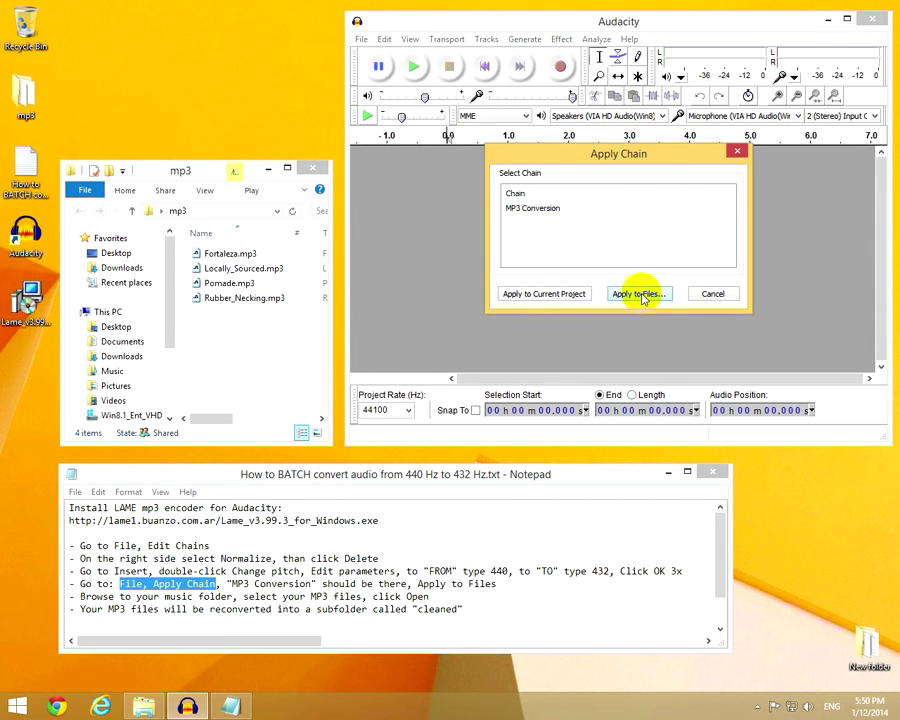
click(637, 294)
click(529, 285)
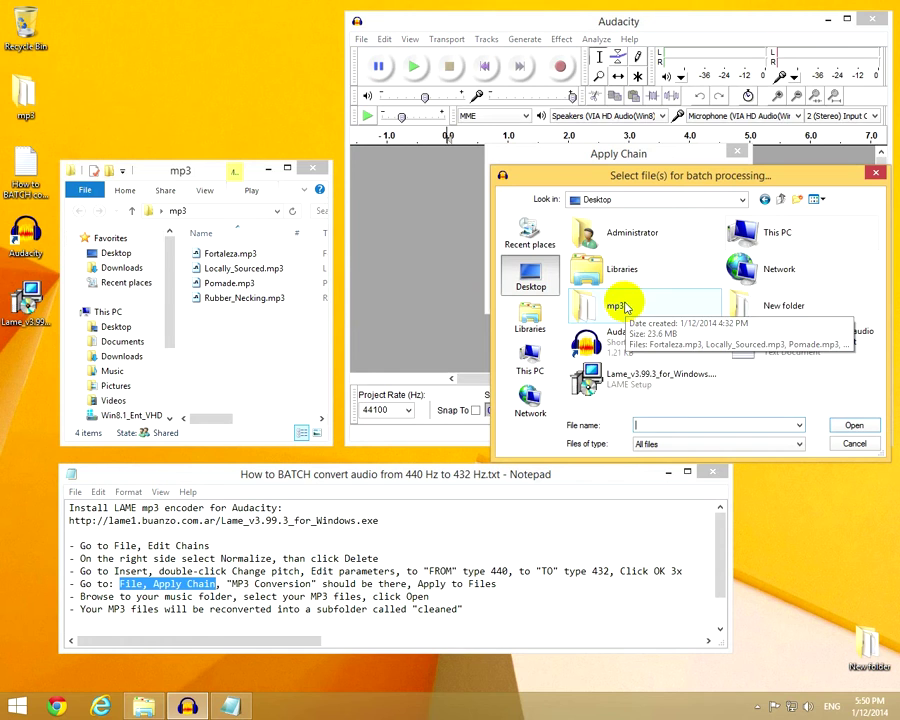
double_click(622, 305)
key(ctrl+a)
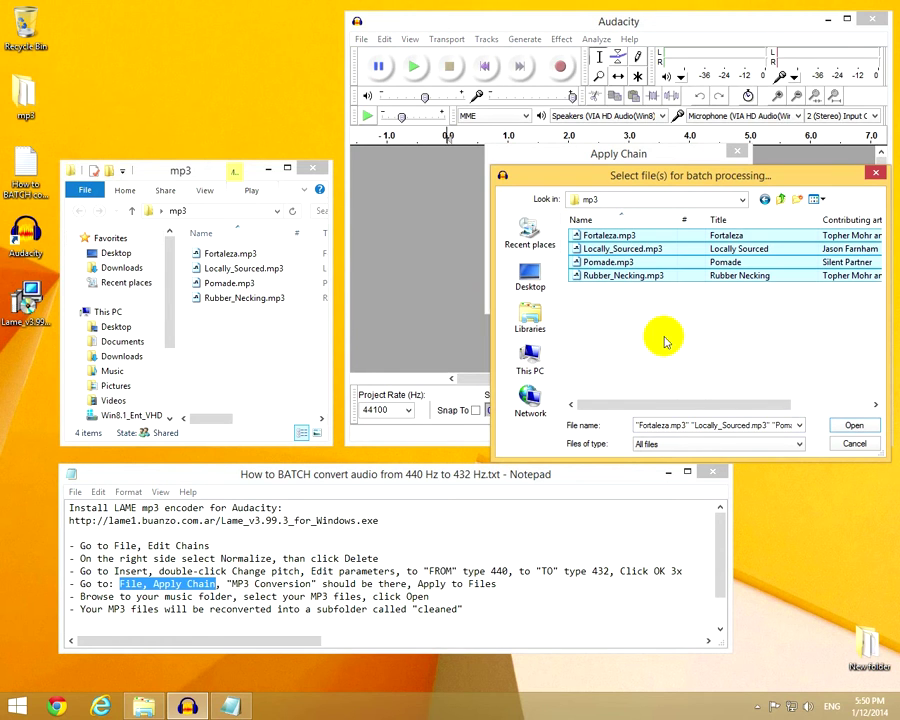
Run the MP3 Conversion chain on the four selected tracks.
click(843, 428)
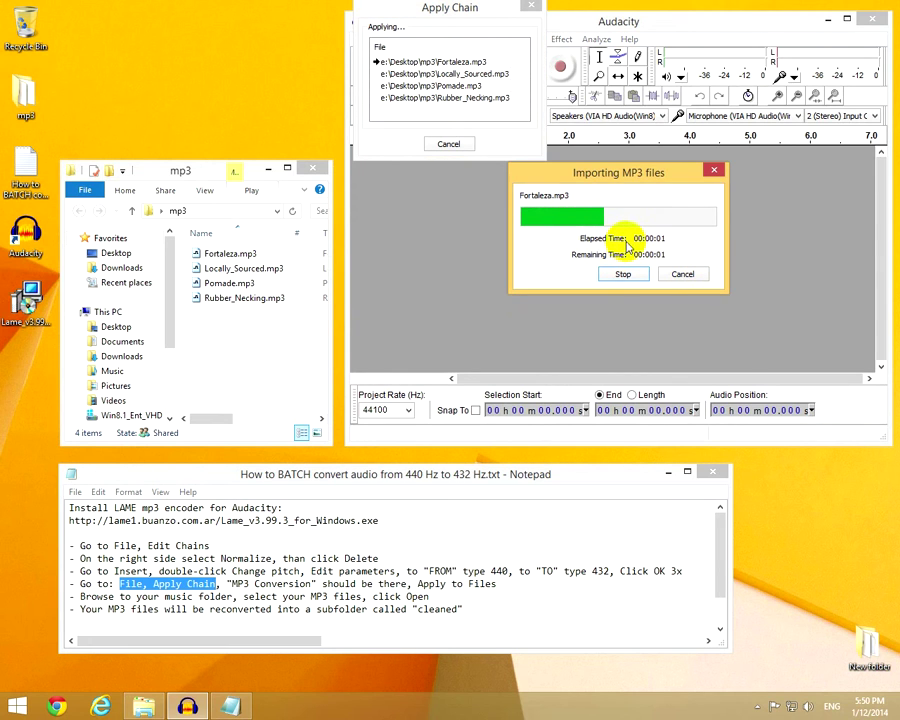
click(262, 352)
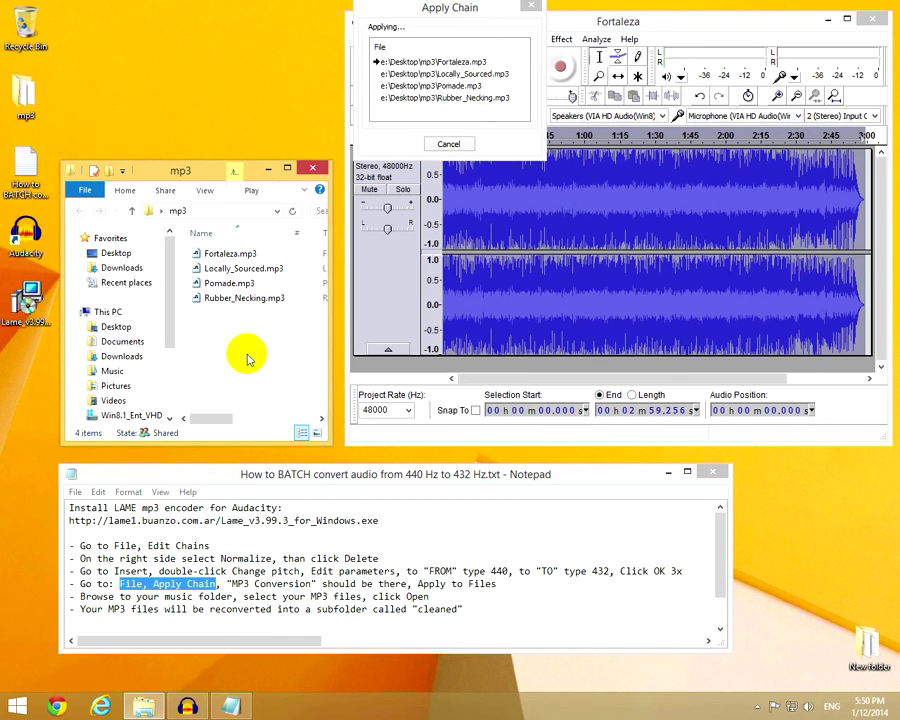
click(435, 609)
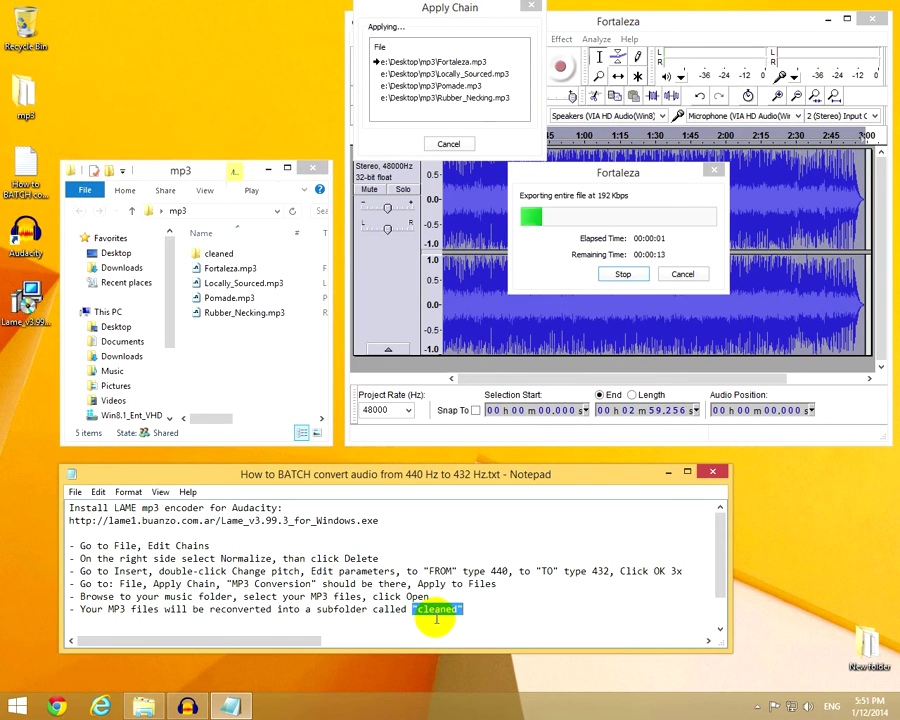
Inspect the new 'cleaned' folder in Explorer, then return to the mp3 folder.
click(236, 351)
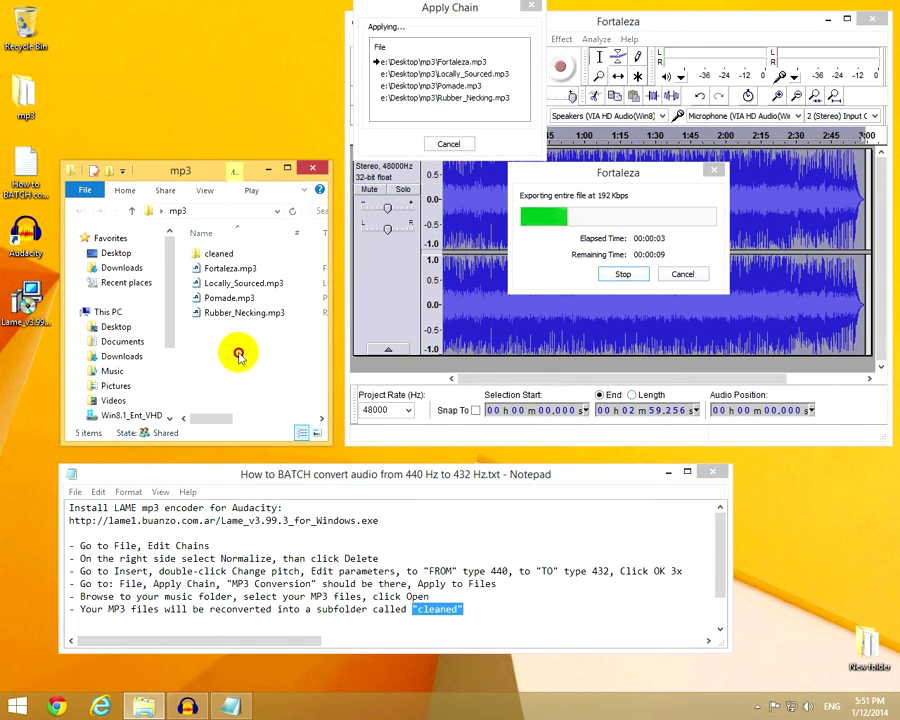
click(229, 256)
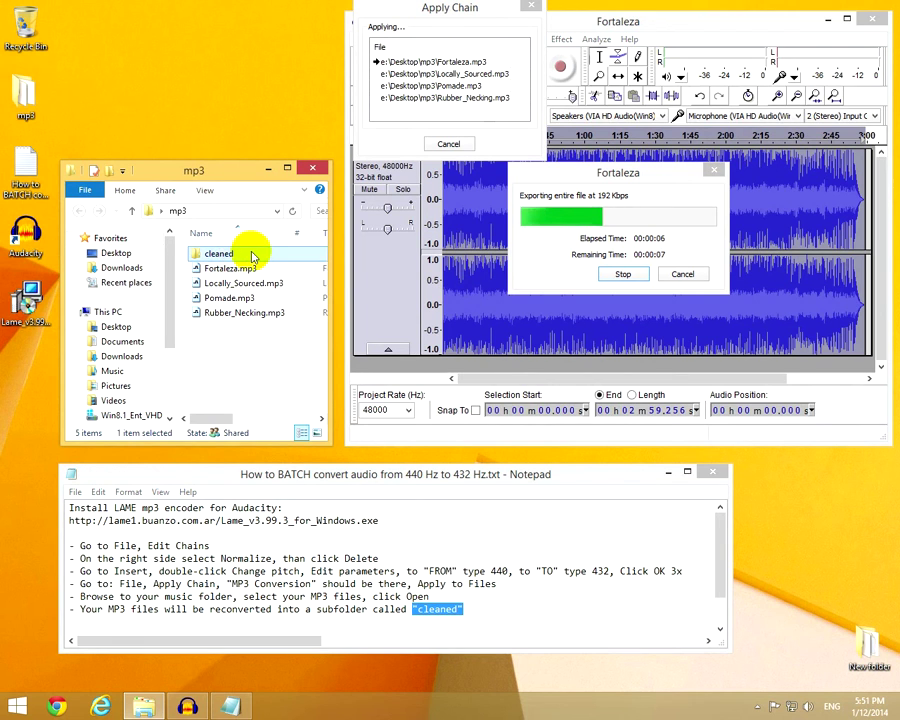
double_click(248, 256)
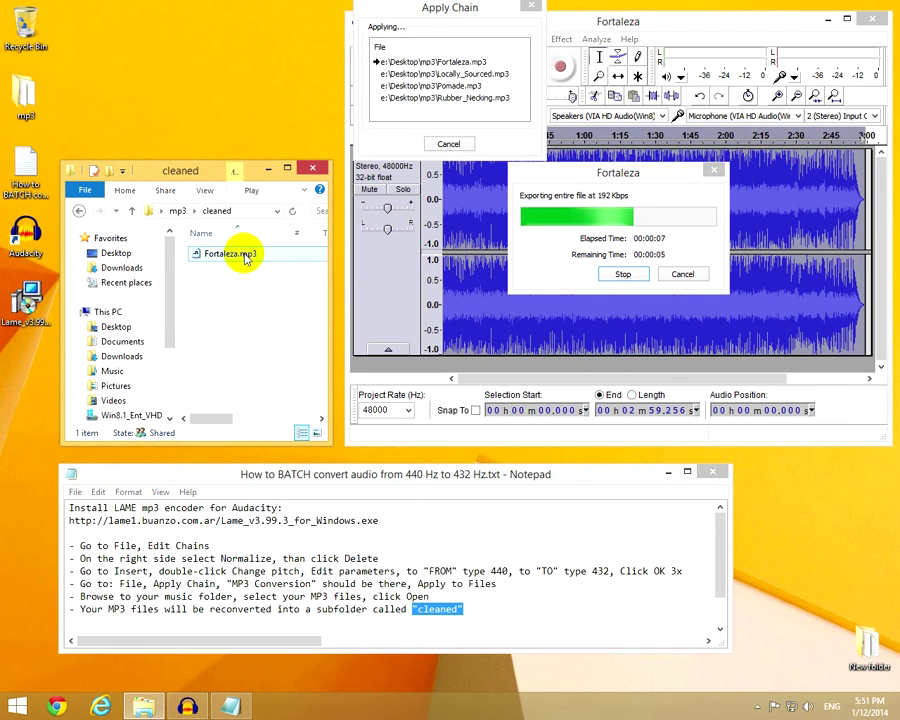
click(131, 210)
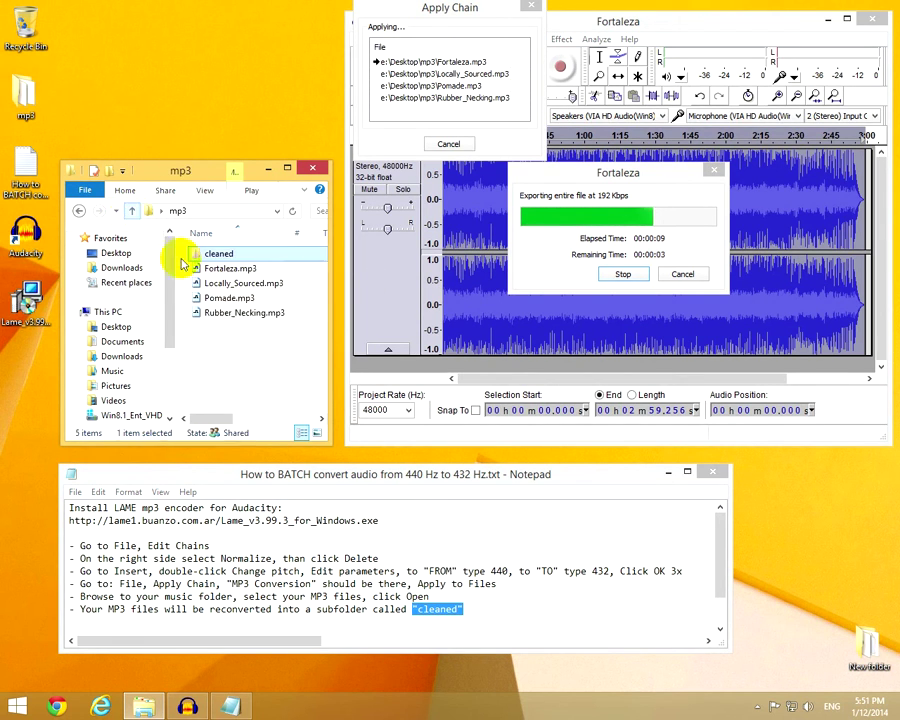
click(251, 357)
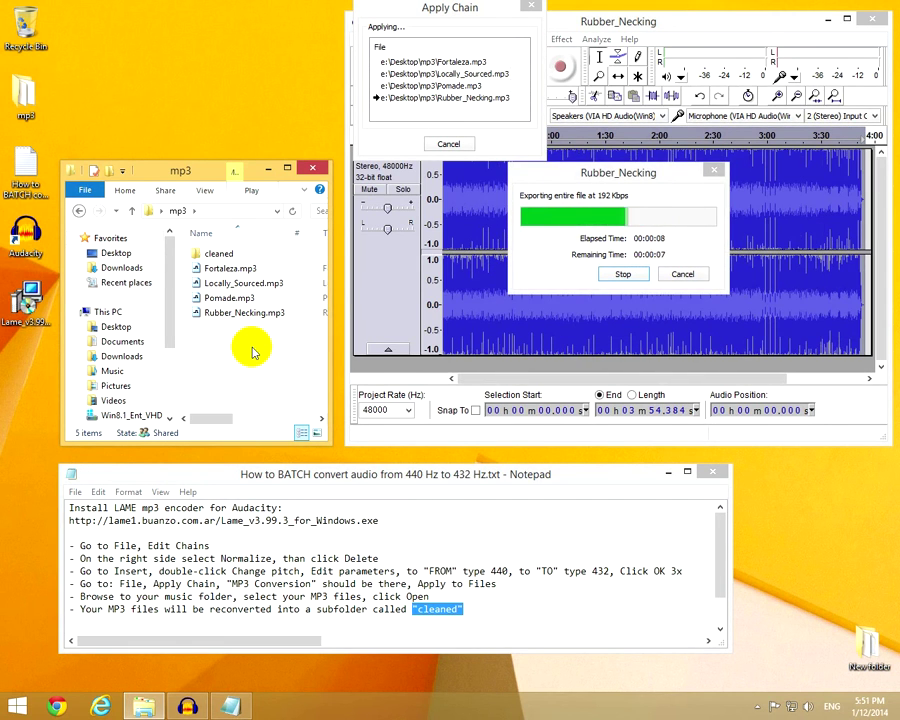
Launch Winamp from Fortaleza.mp3, stop it, and load all eight mp3 folder tracks into the playlist.
double_click(228, 272)
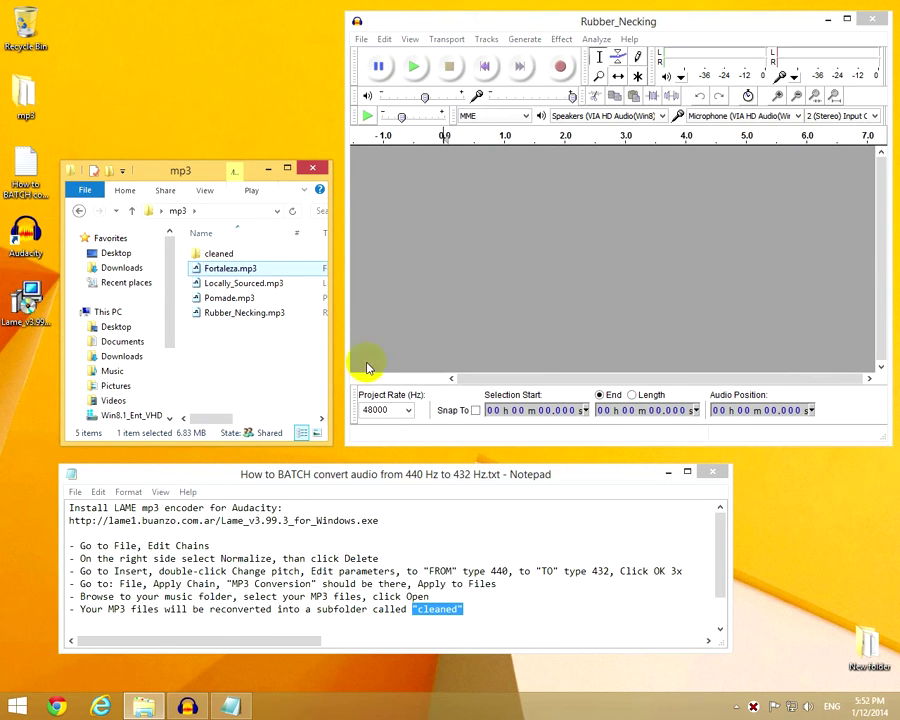
click(491, 259)
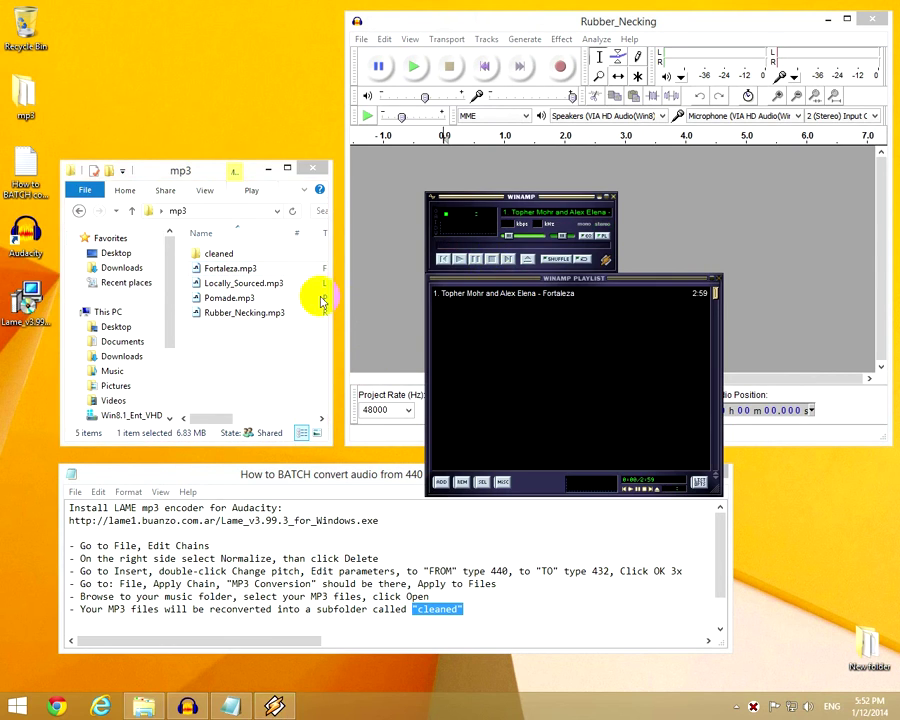
click(131, 210)
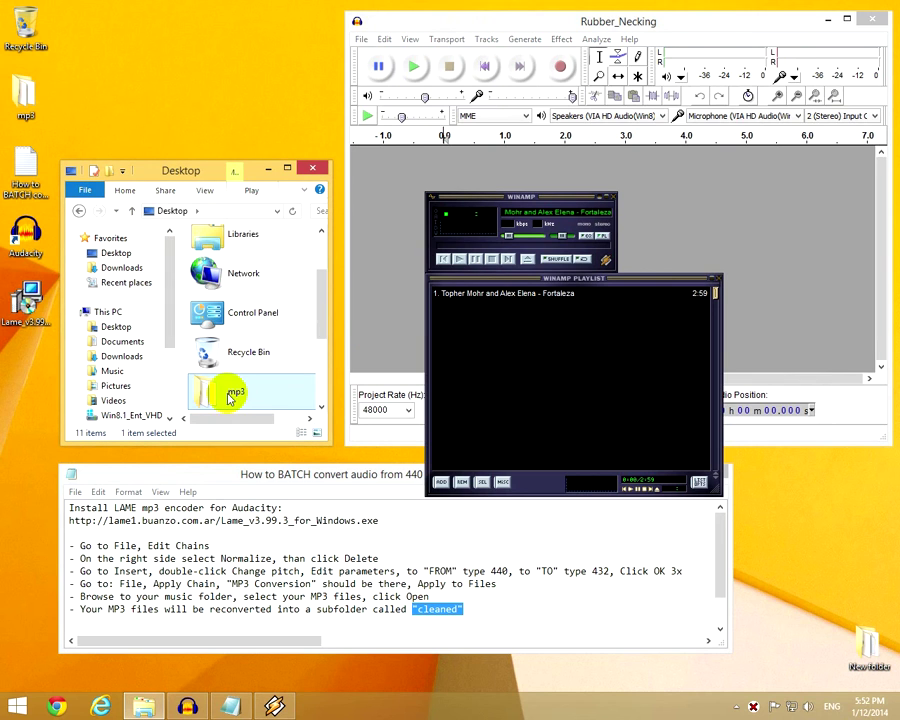
drag(230, 392, 543, 283)
drag(511, 238, 505, 236)
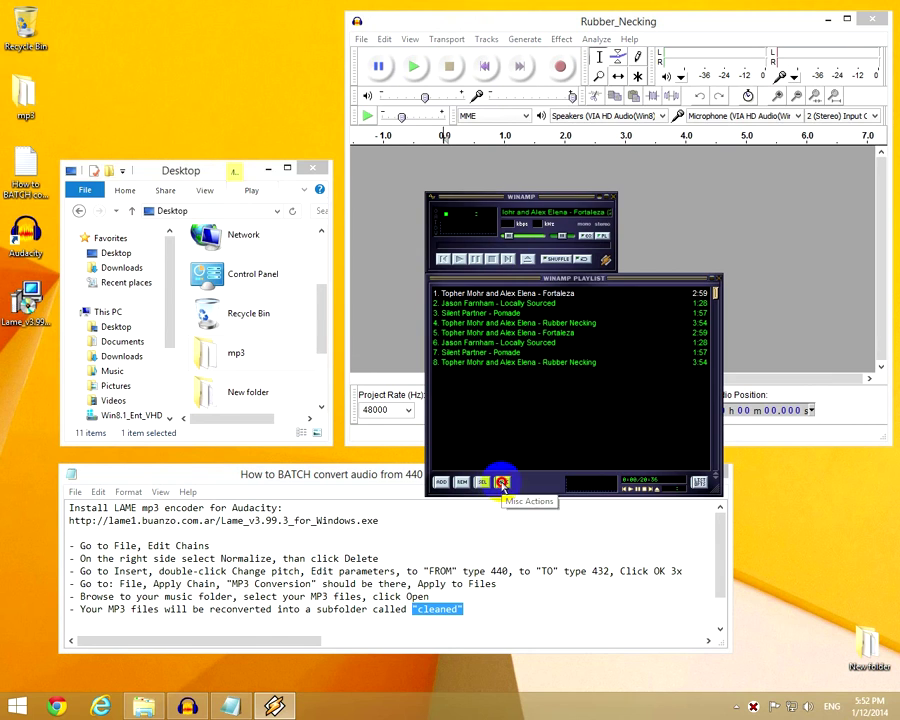
drag(501, 482, 504, 459)
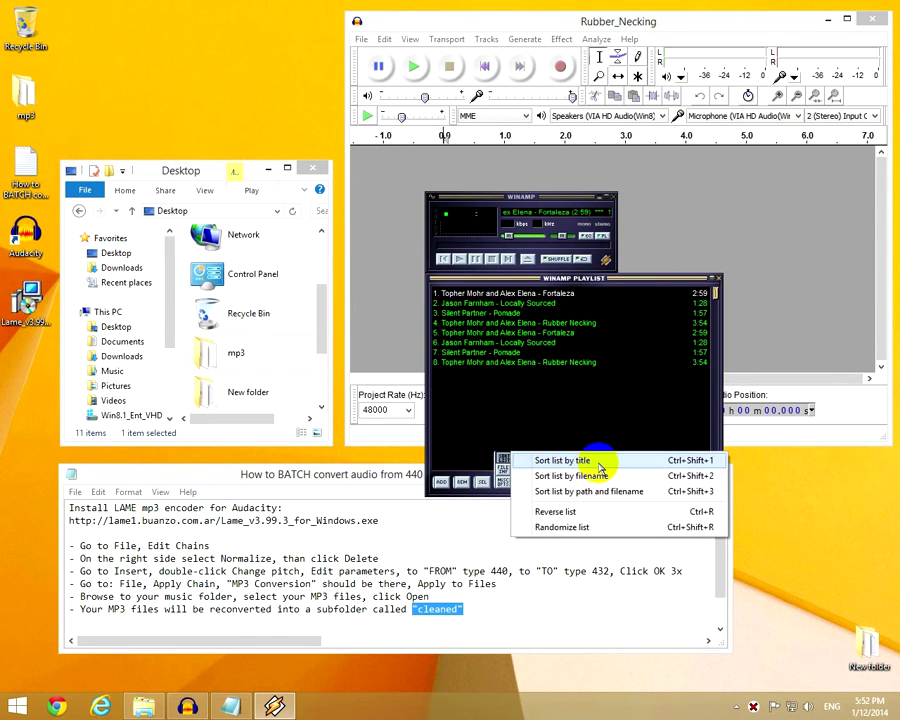
Sort the playlist by title and compare the two Locally Sourced versions.
click(598, 463)
click(558, 304)
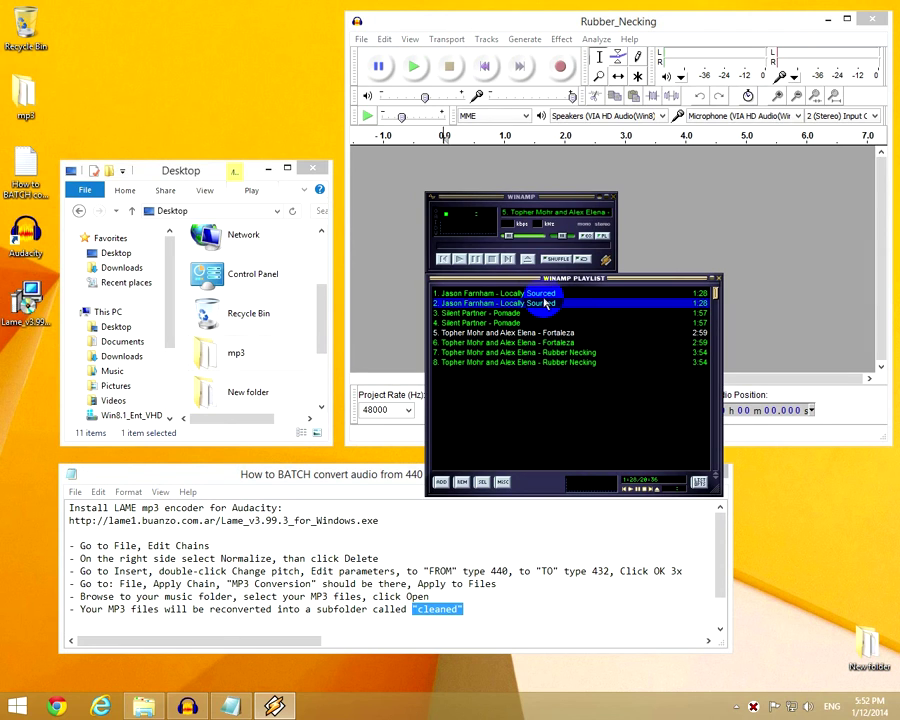
click(545, 297)
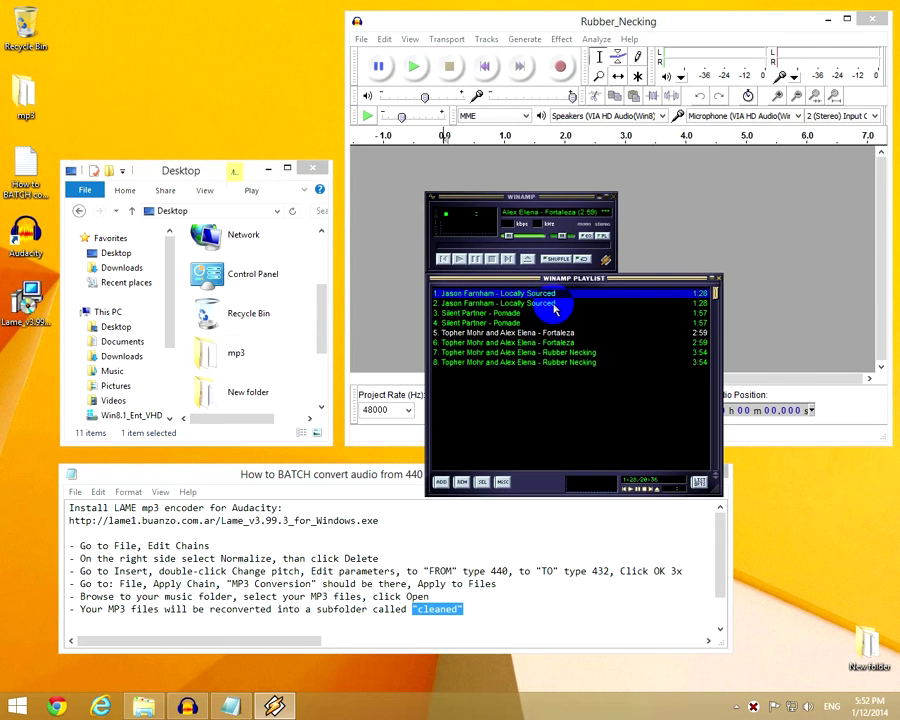
double_click(553, 305)
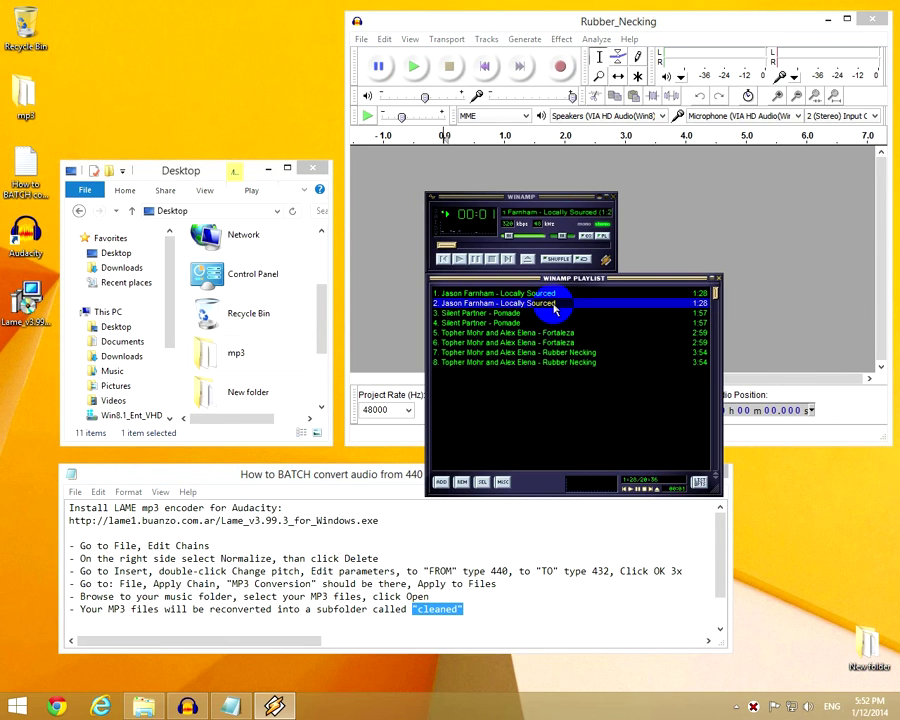
double_click(553, 295)
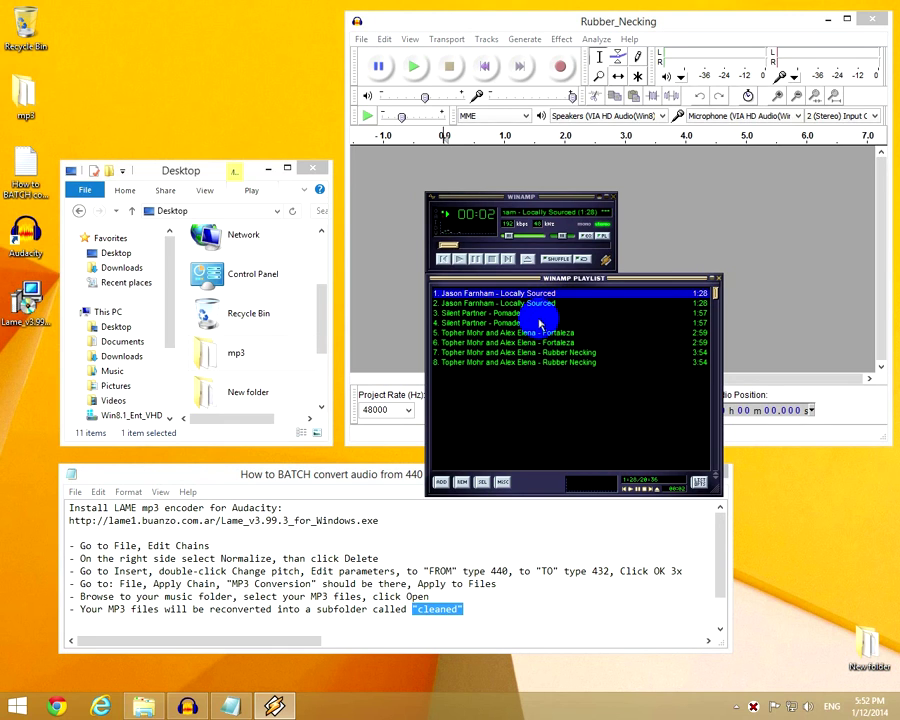
Compare the paired Pomade, Fortaleza and Rubber Necking versions (320 kbps vs 192 kbps).
click(518, 324)
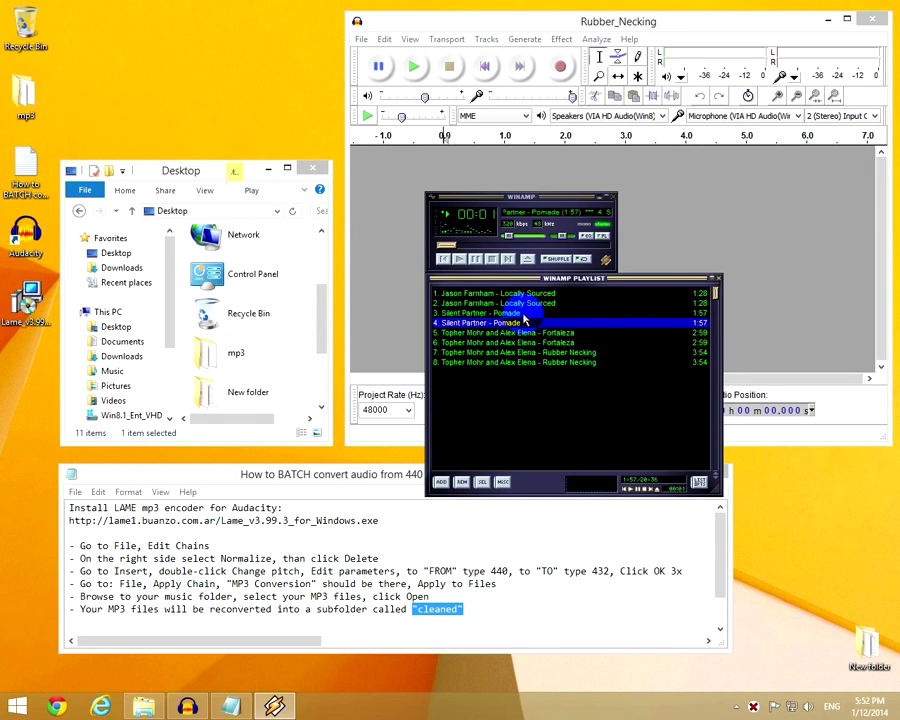
double_click(522, 314)
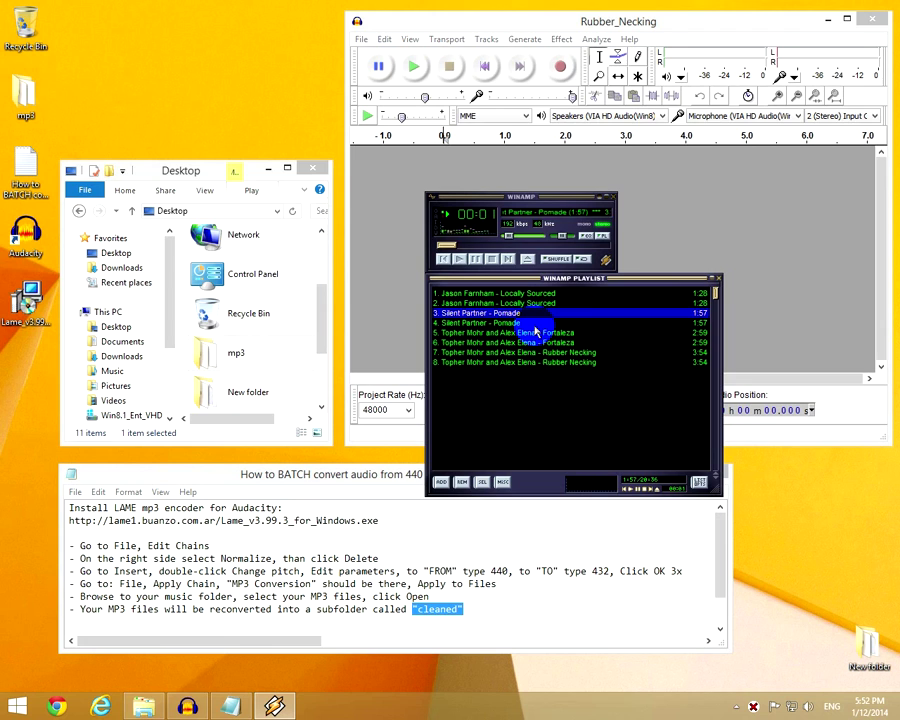
double_click(548, 343)
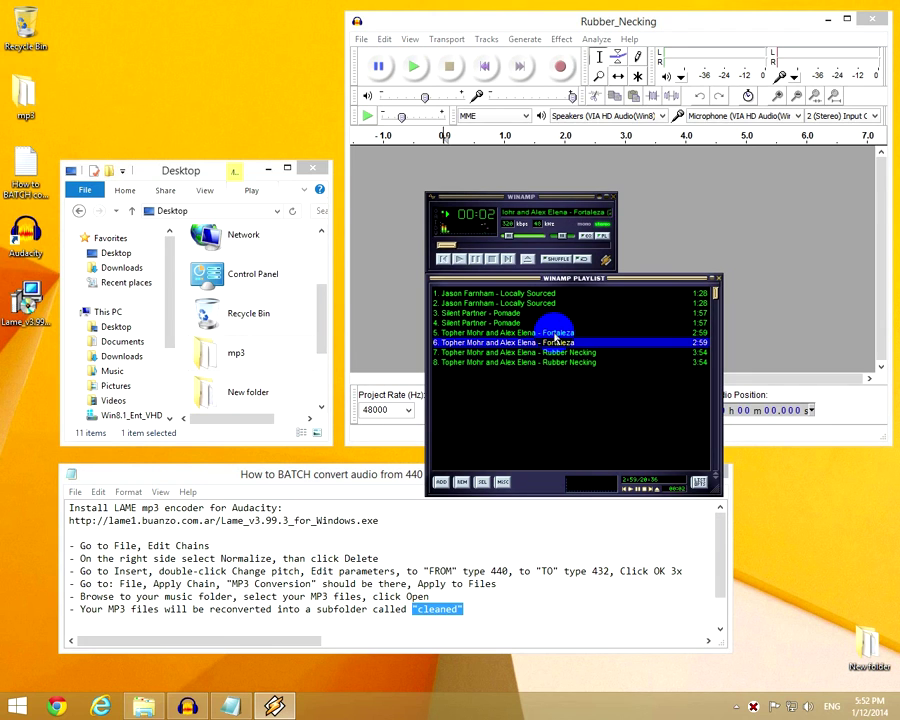
double_click(554, 334)
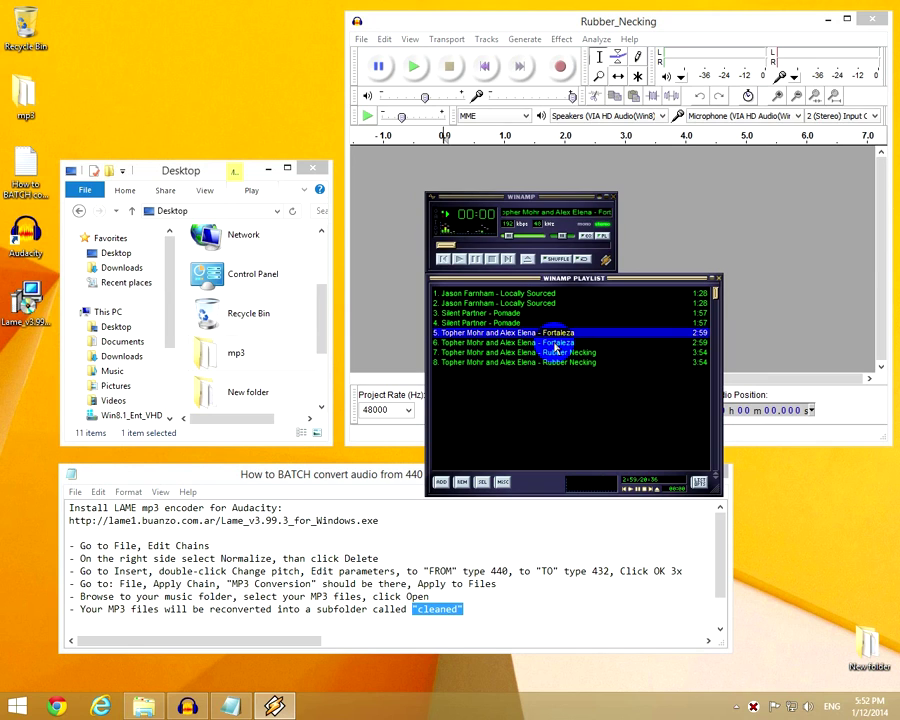
double_click(560, 362)
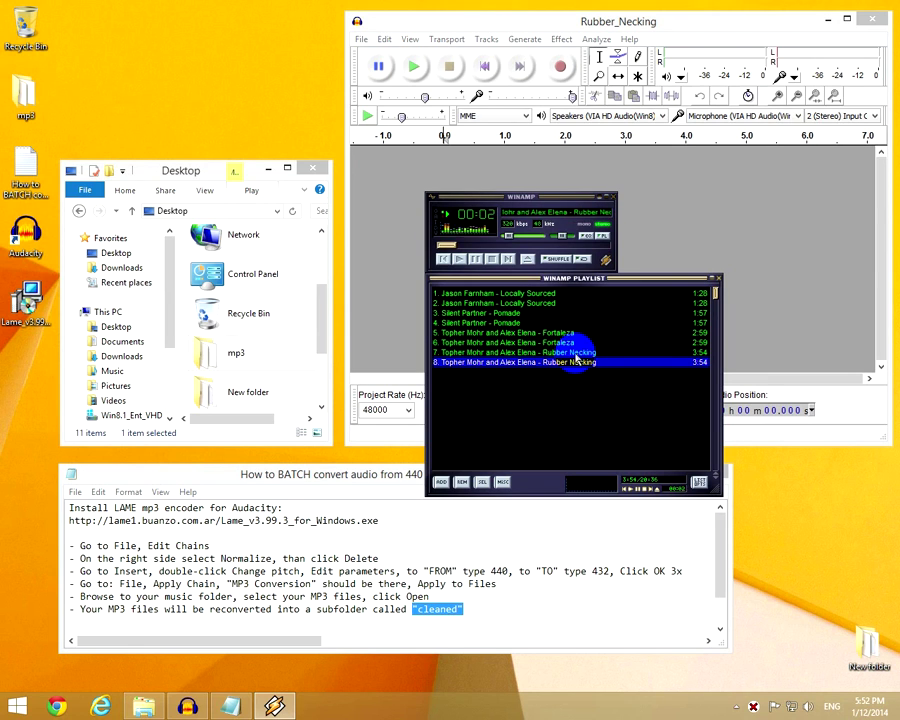
double_click(574, 352)
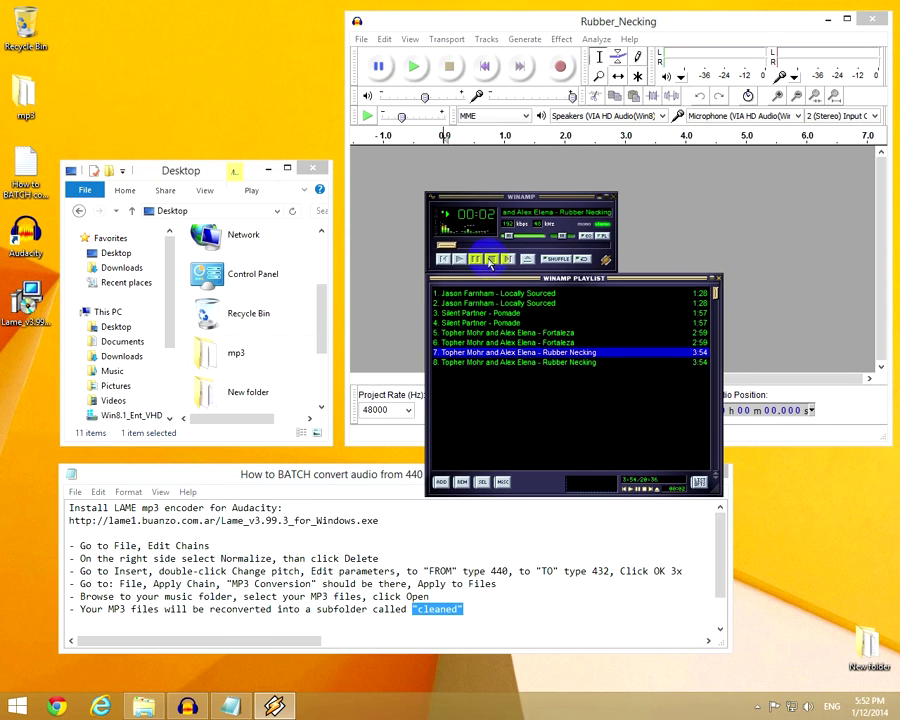
Stop playback and close Winamp.
click(494, 260)
click(585, 418)
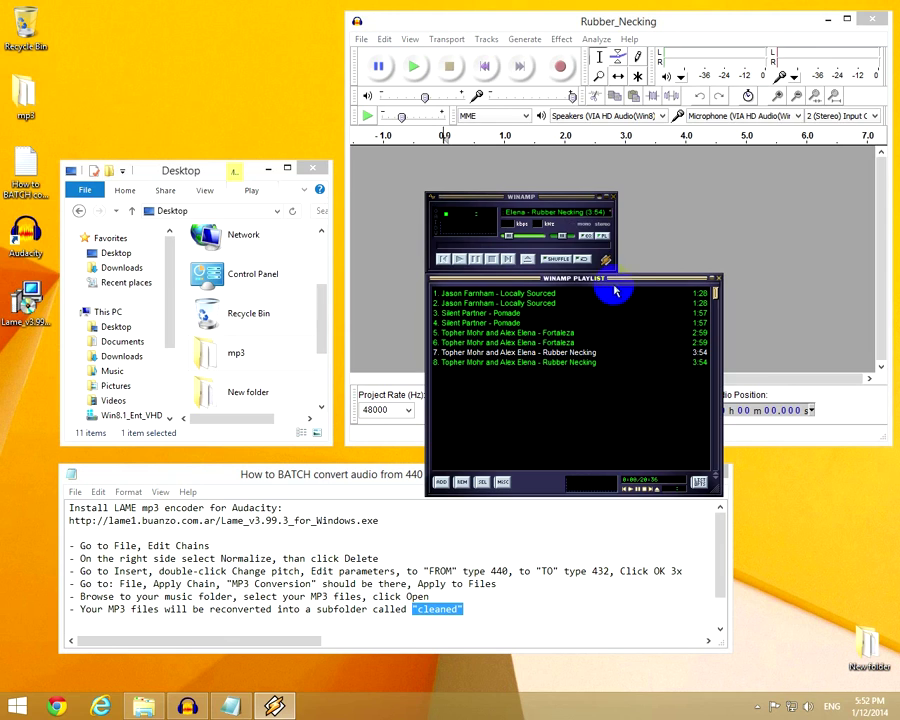
click(612, 199)
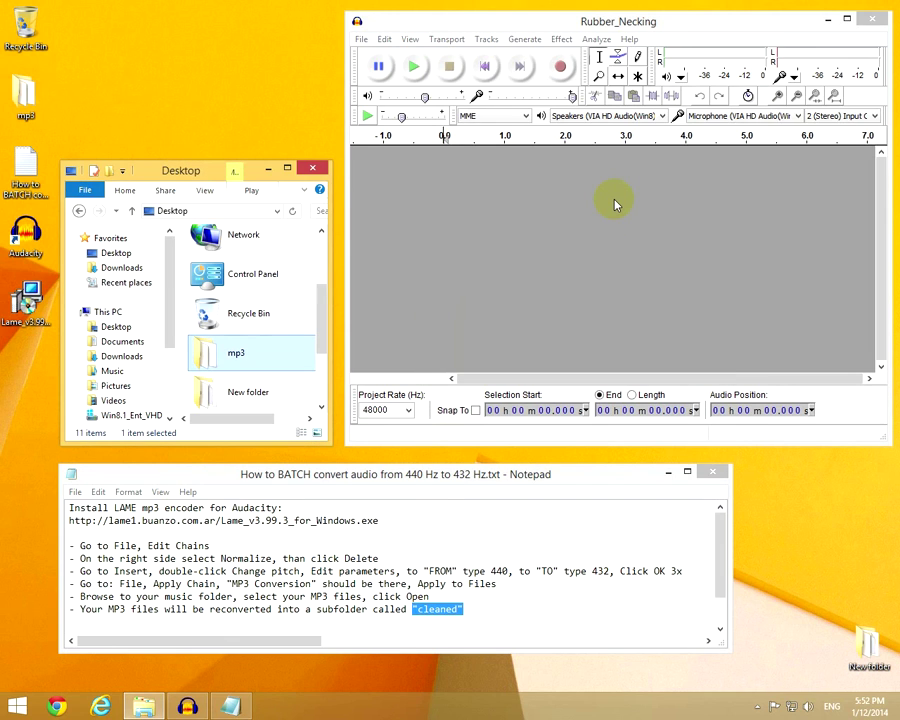